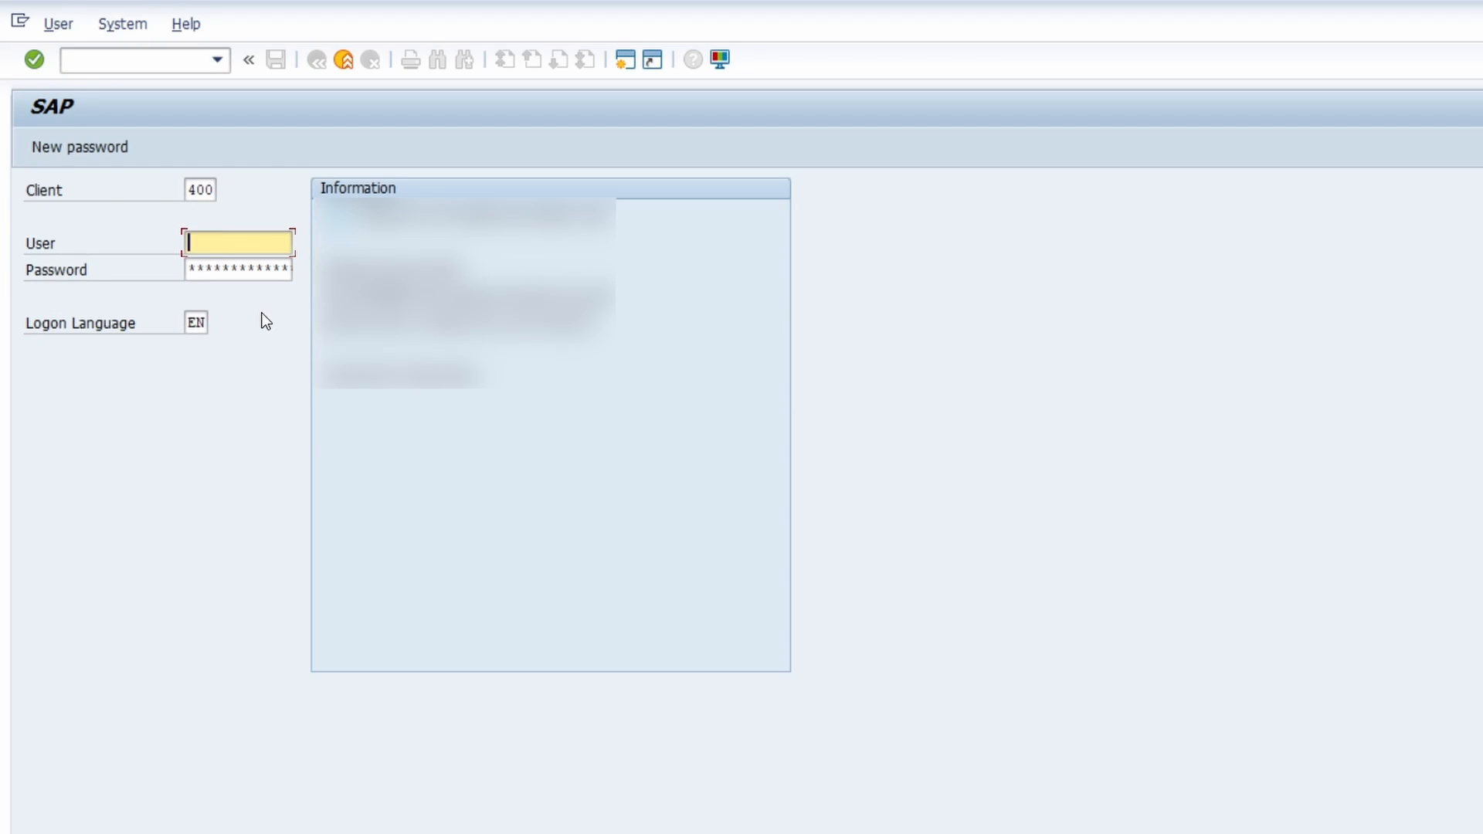
- Fill in the user ID and the current account password on the client 400 logon screen
text(andreas)
key(ctrl+a)
text(andreasg2)
key(Tab)
text(*********)
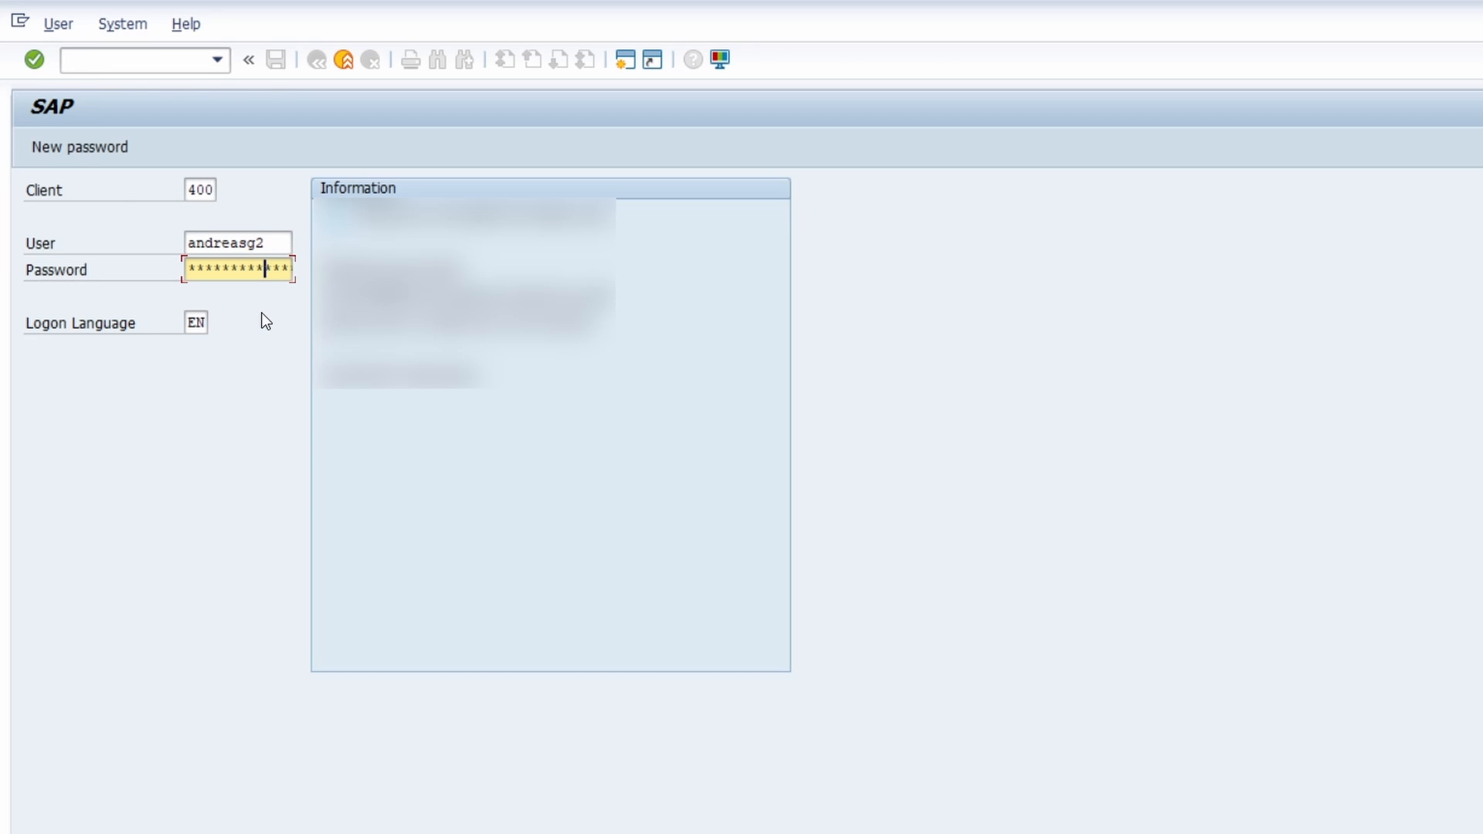
- Request a new password for the account, enter the new password twice and confirm the change
click(73, 146)
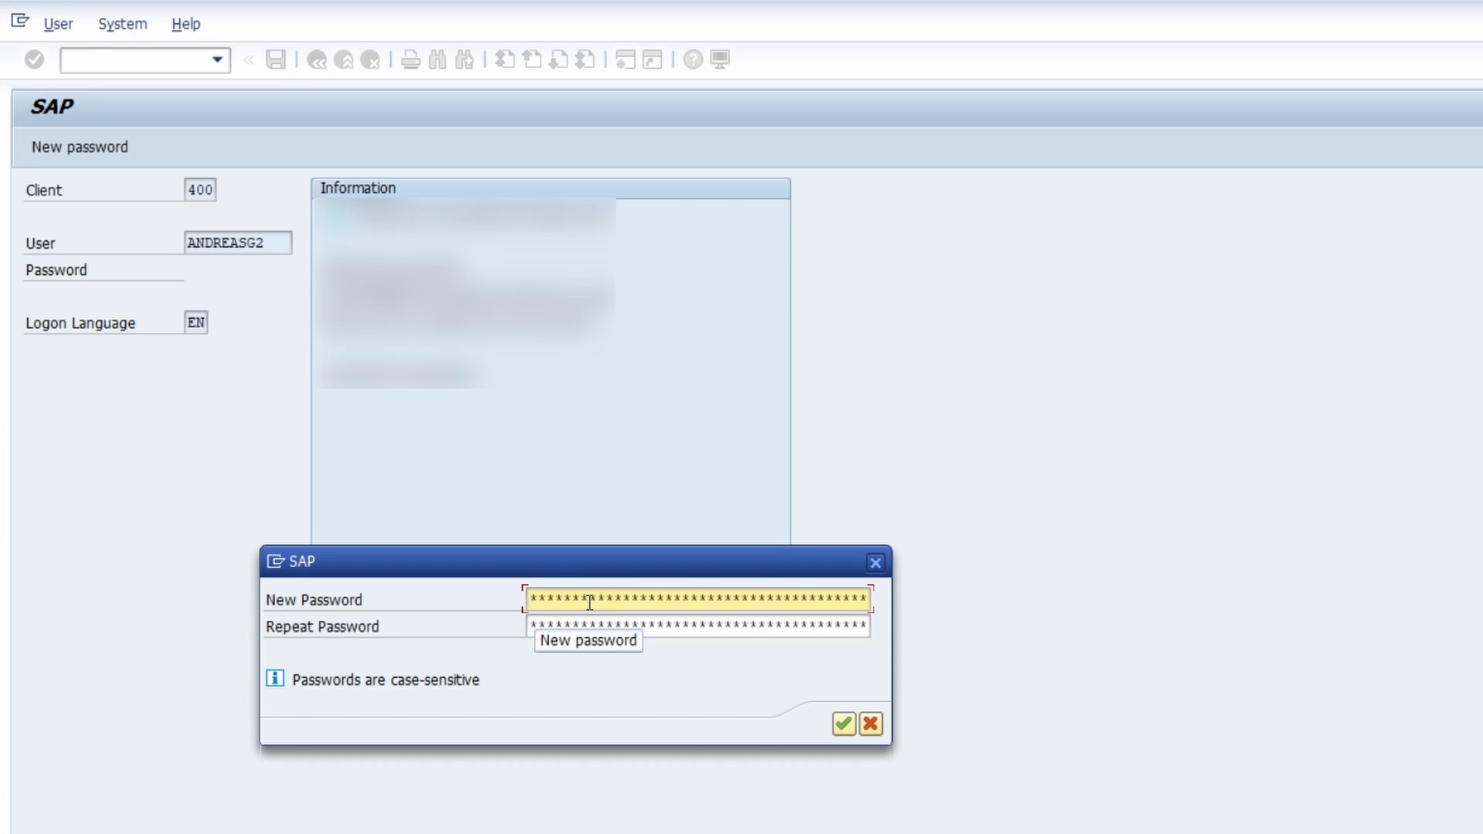
text(*********)
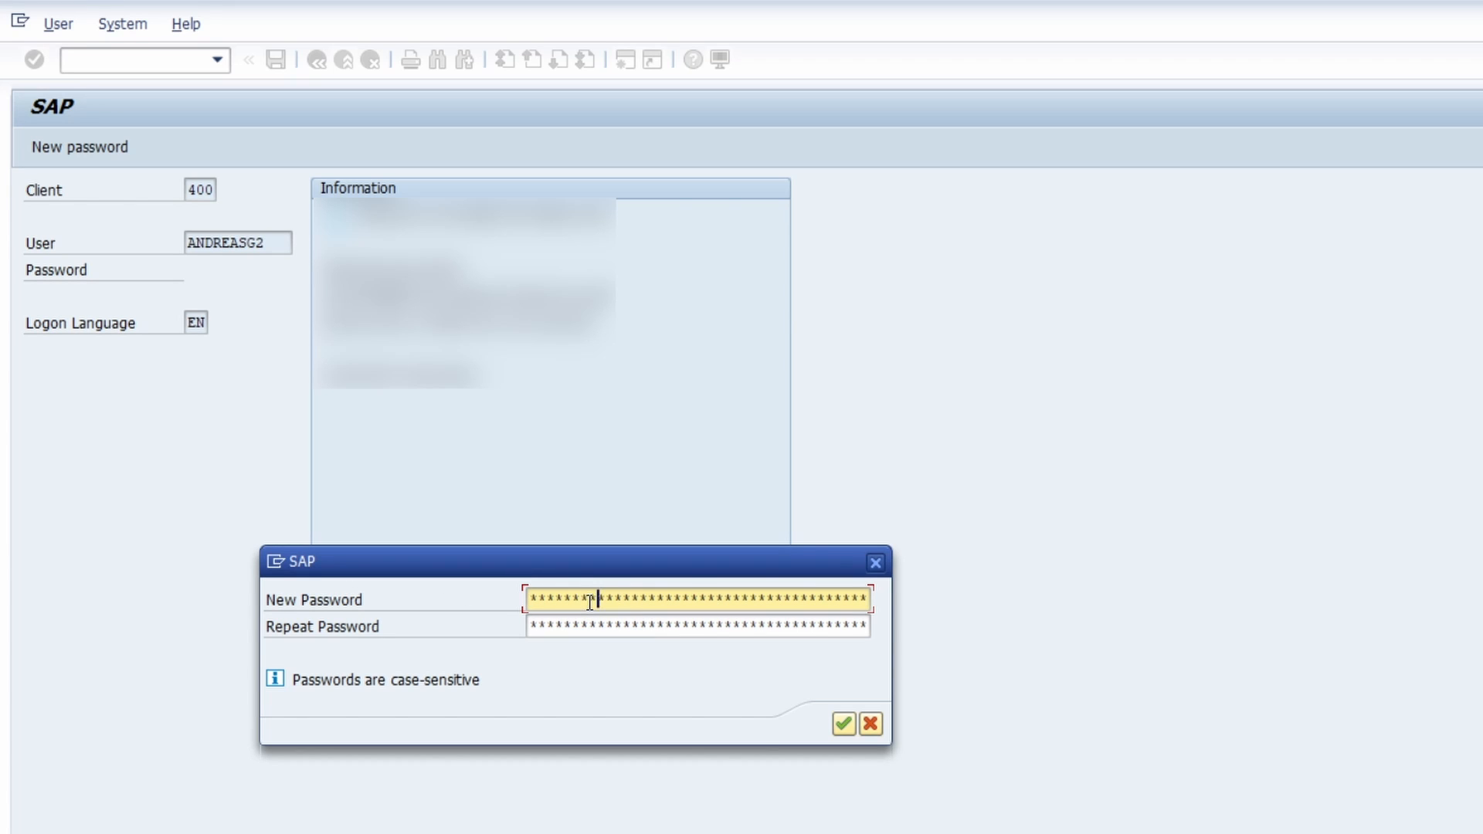
key(Tab)
text(*********)
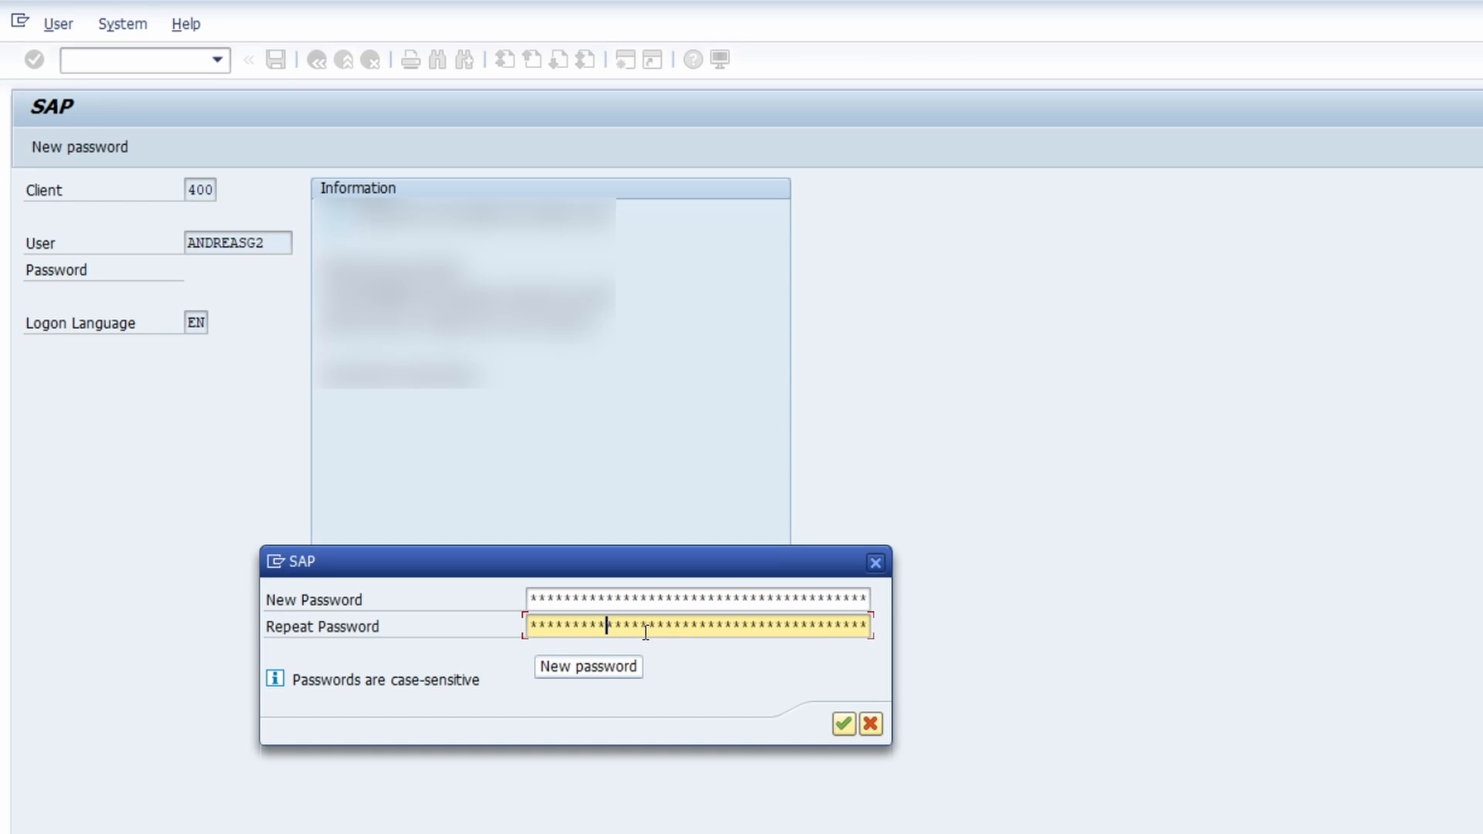
click(842, 726)
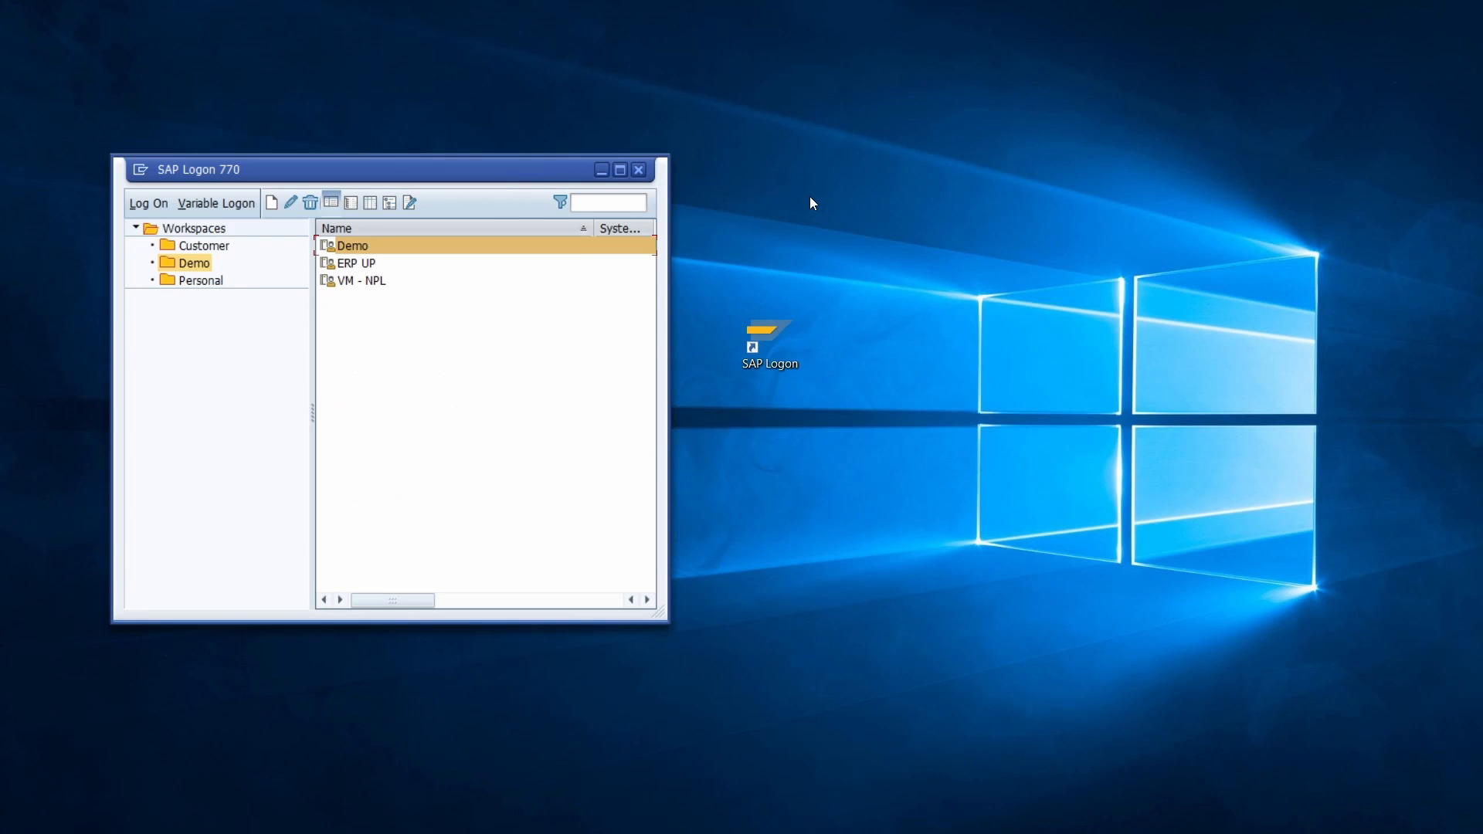
- Open the Demo system connection and log on with the administrator's user ID and account password
double_click(411, 244)
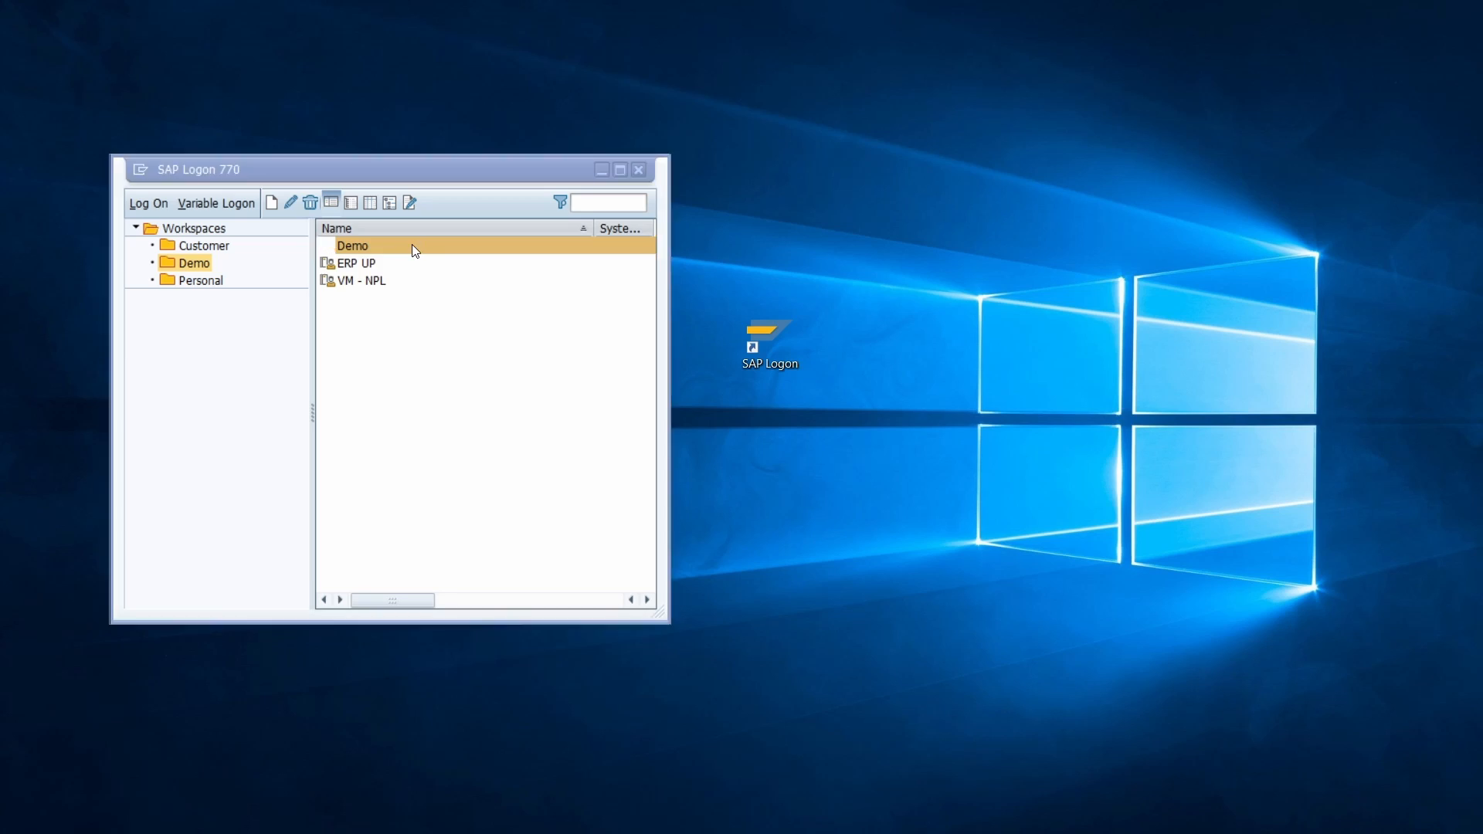
text(andreasg)
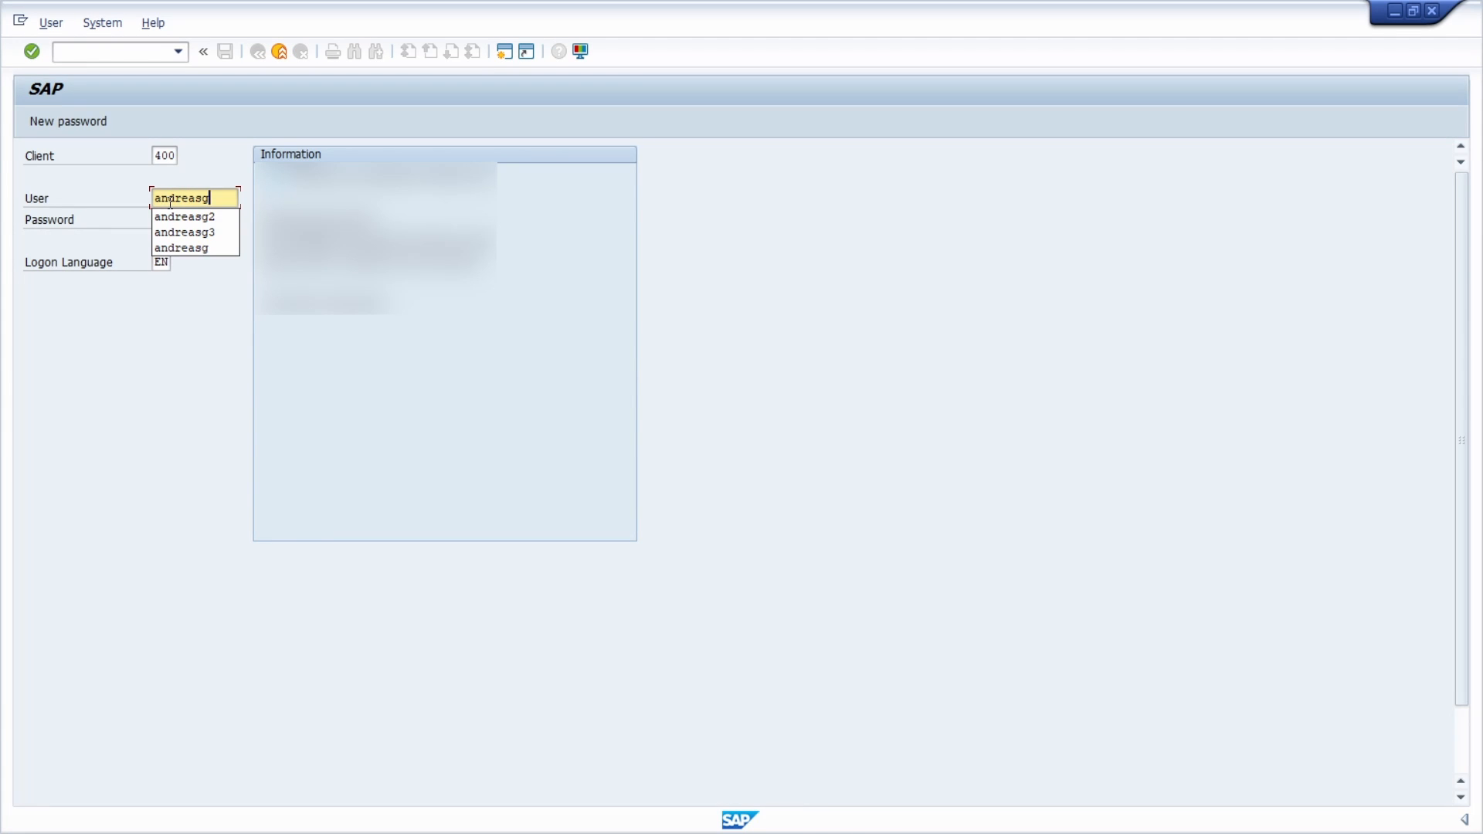
key(Tab)
text(*********)
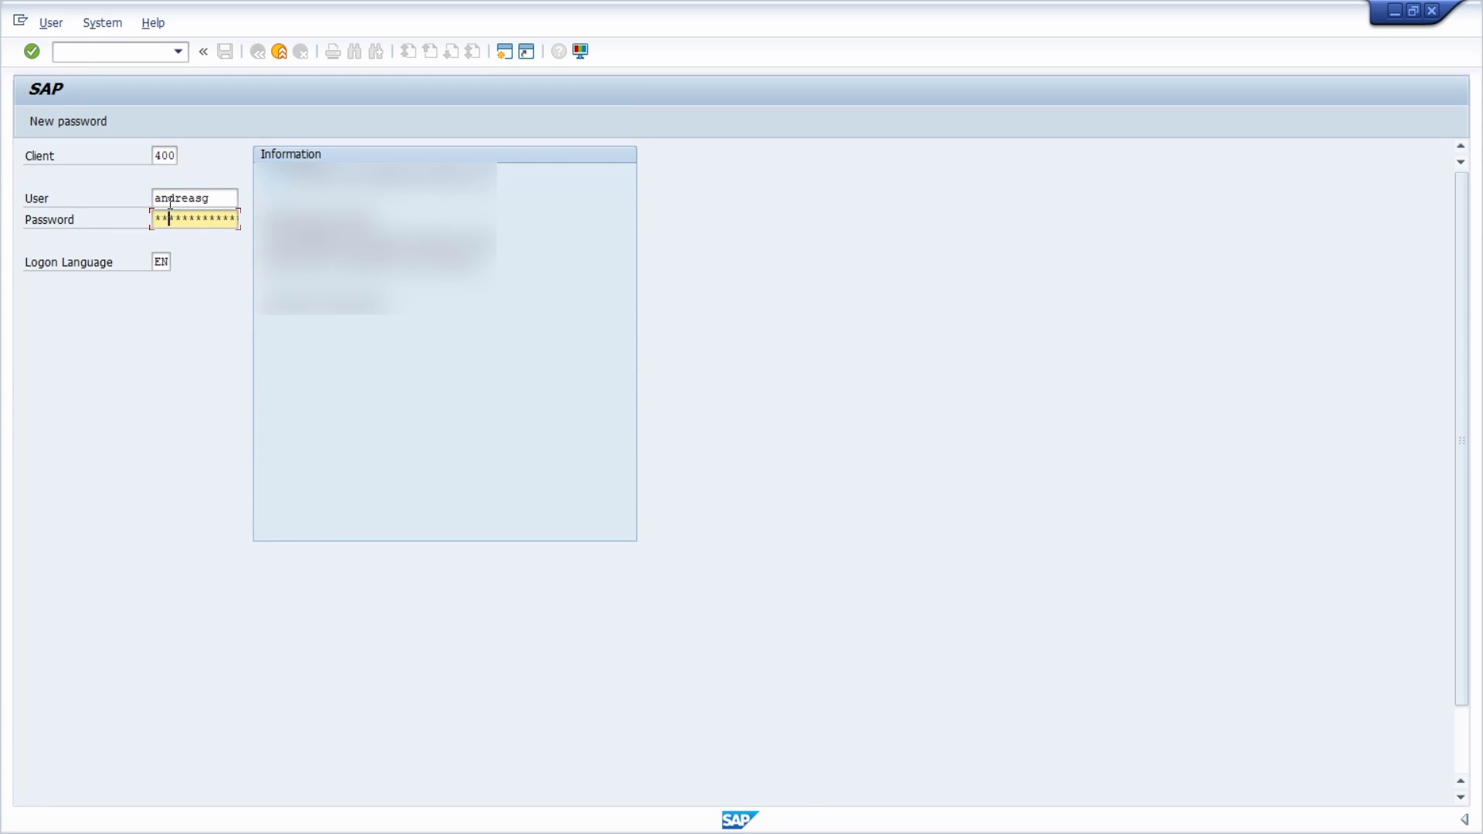
key(Return)
- Open transaction SU01 and enter the user ID of the second account in the User field
text(su01)
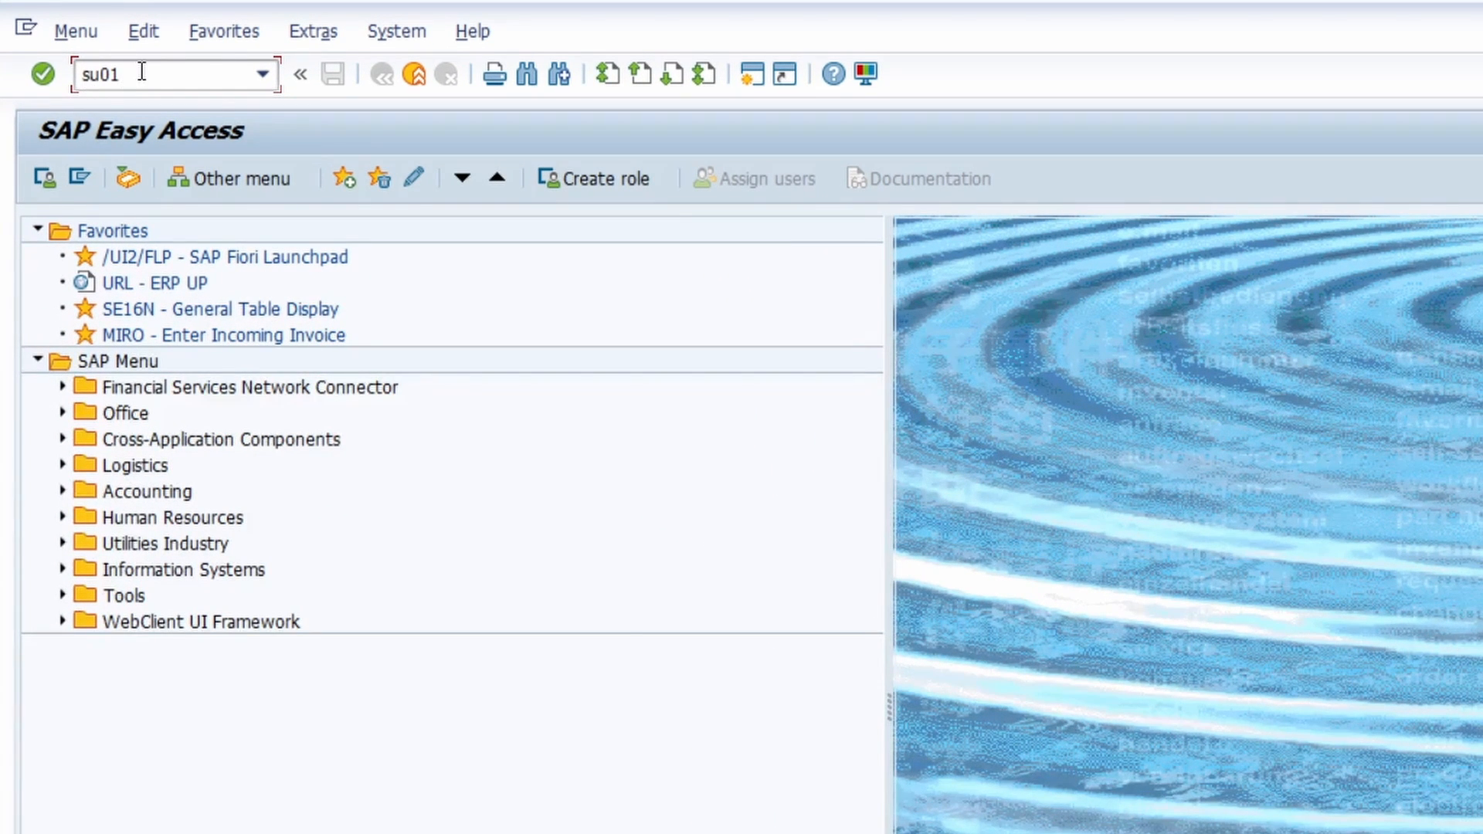
key(Return)
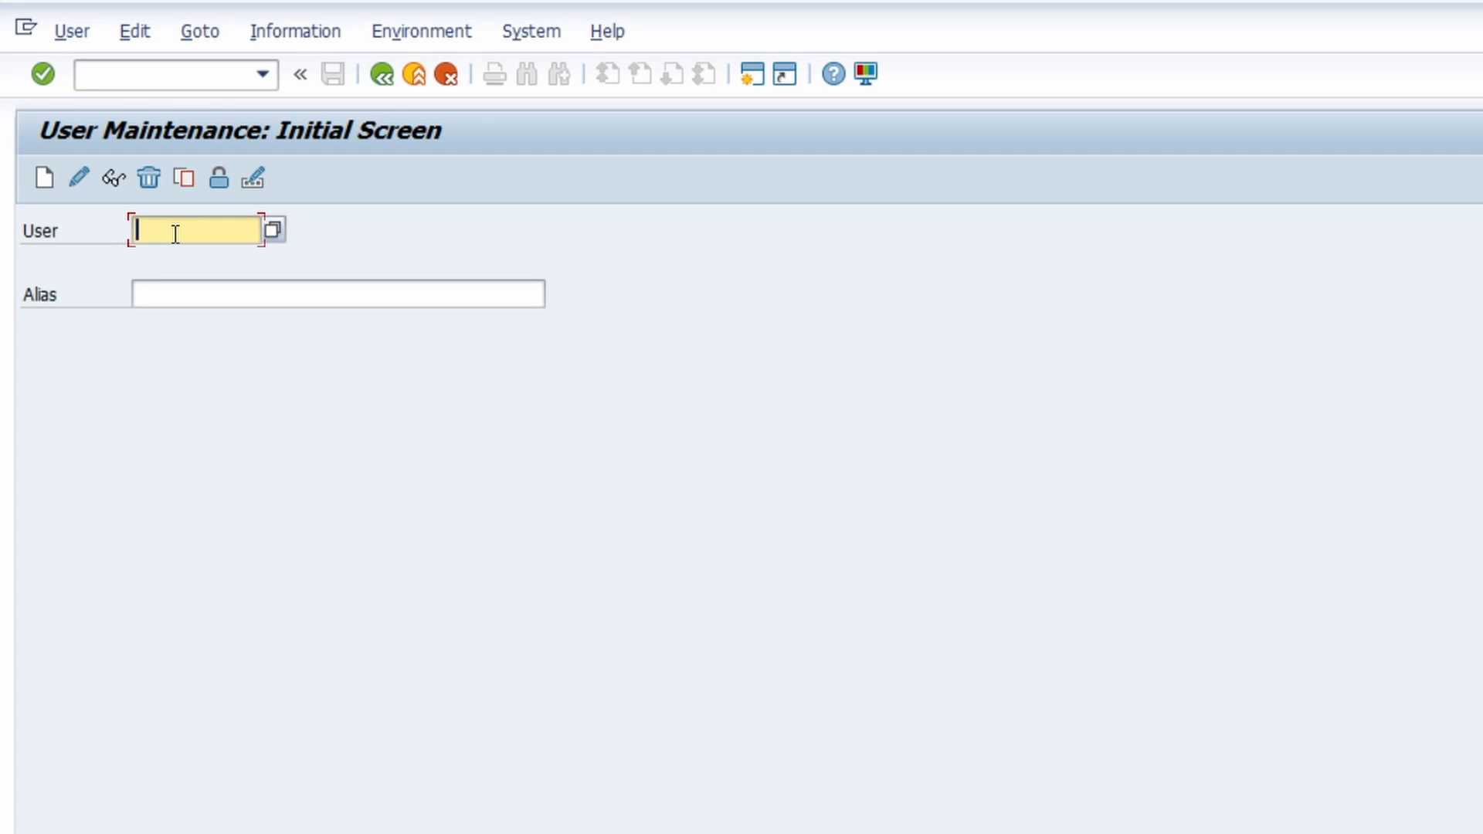
text(andrea)
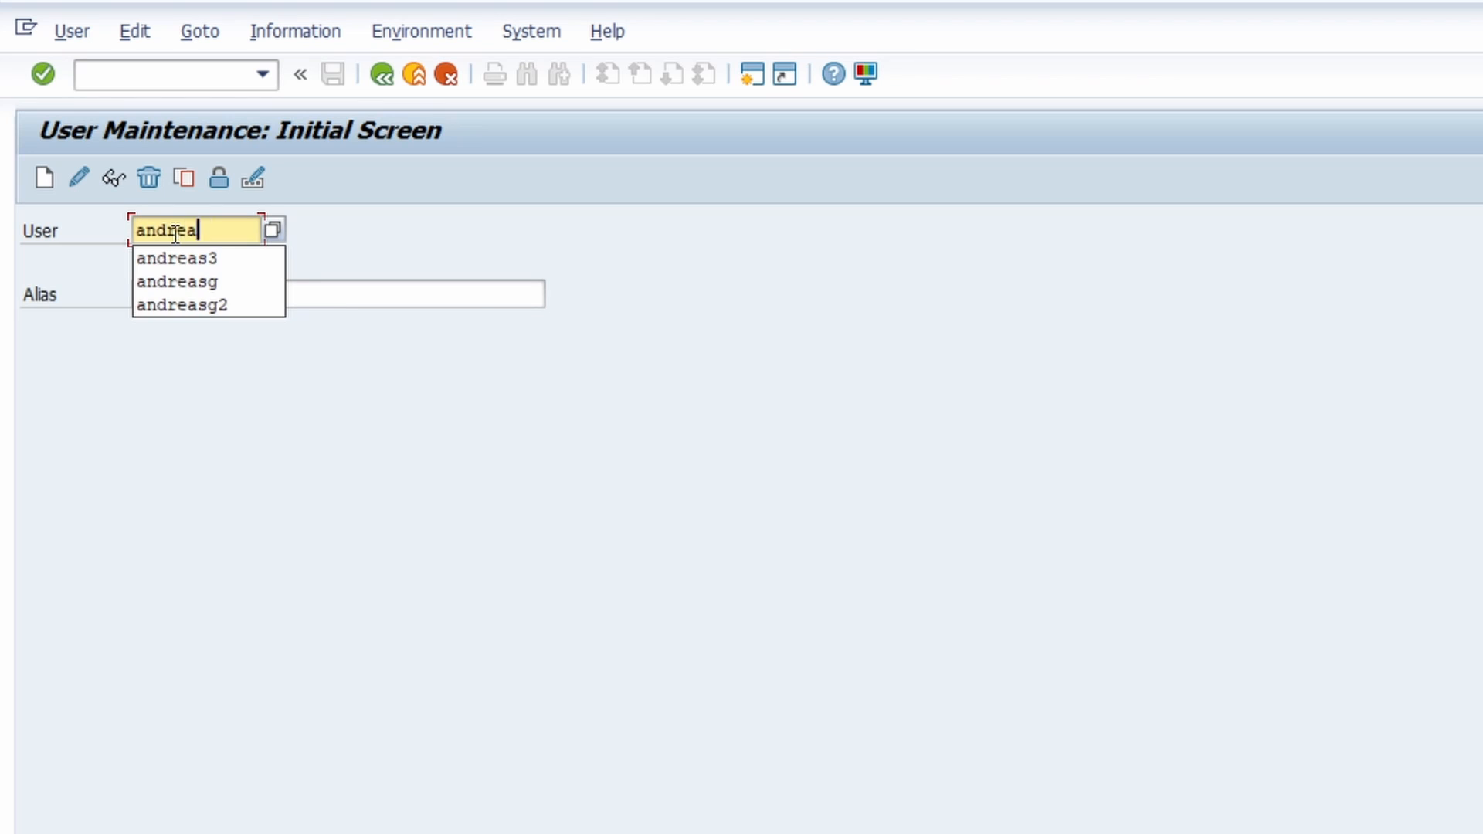
text(sg2)
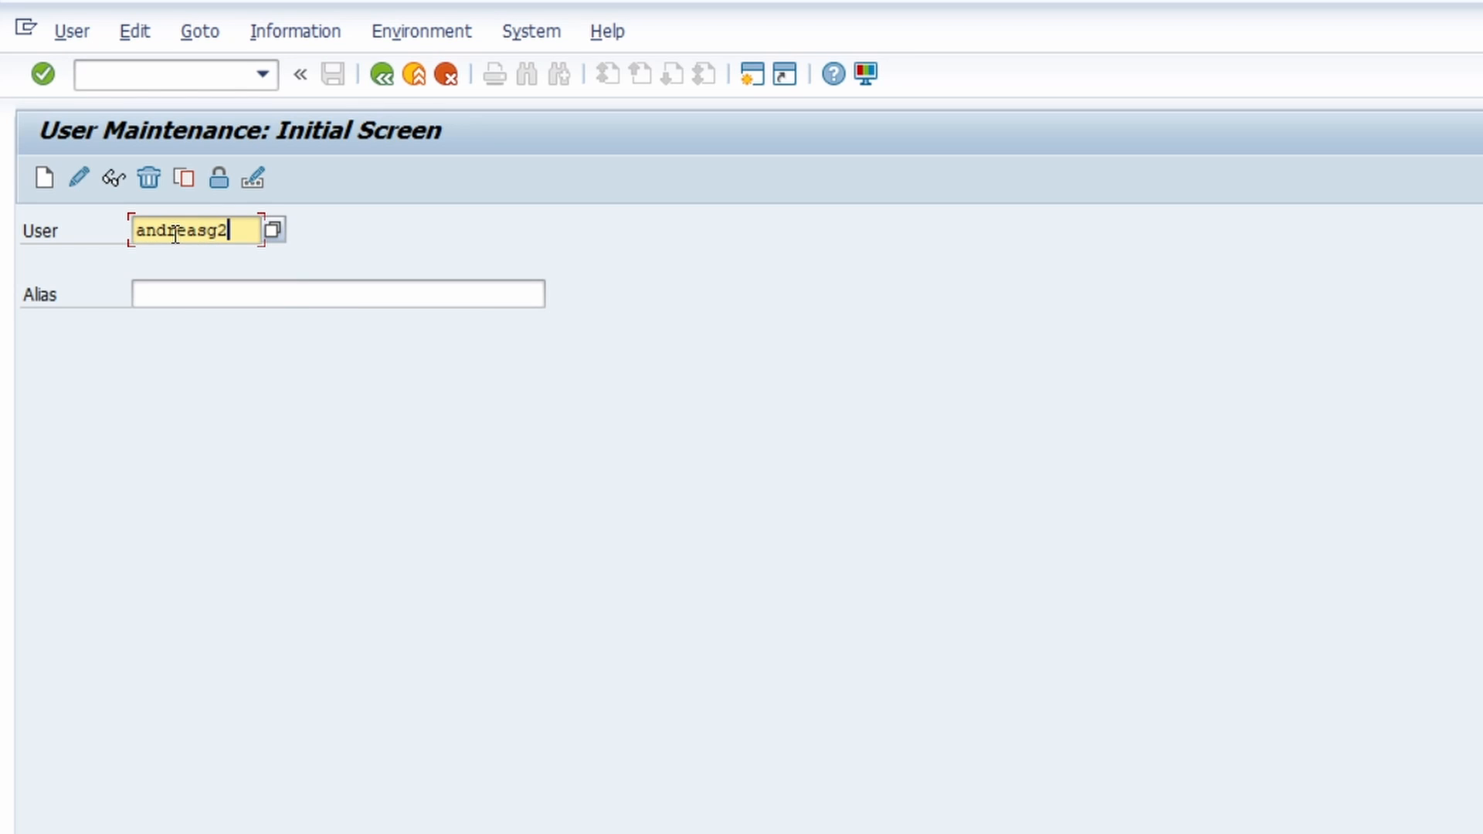
- Change the selected user's password by entering the new password twice, and confirm it
click(258, 182)
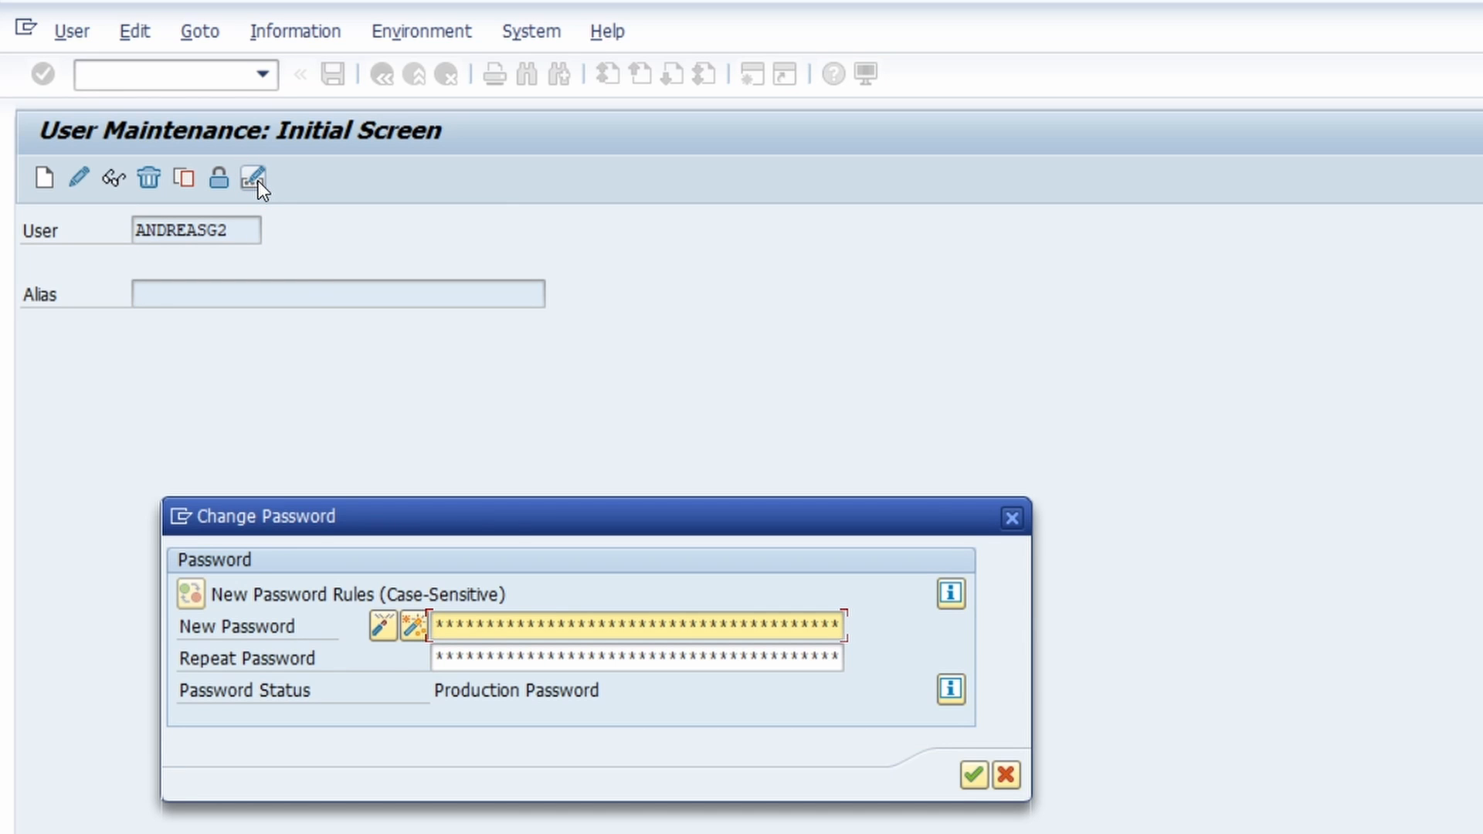
drag(602, 523, 546, 346)
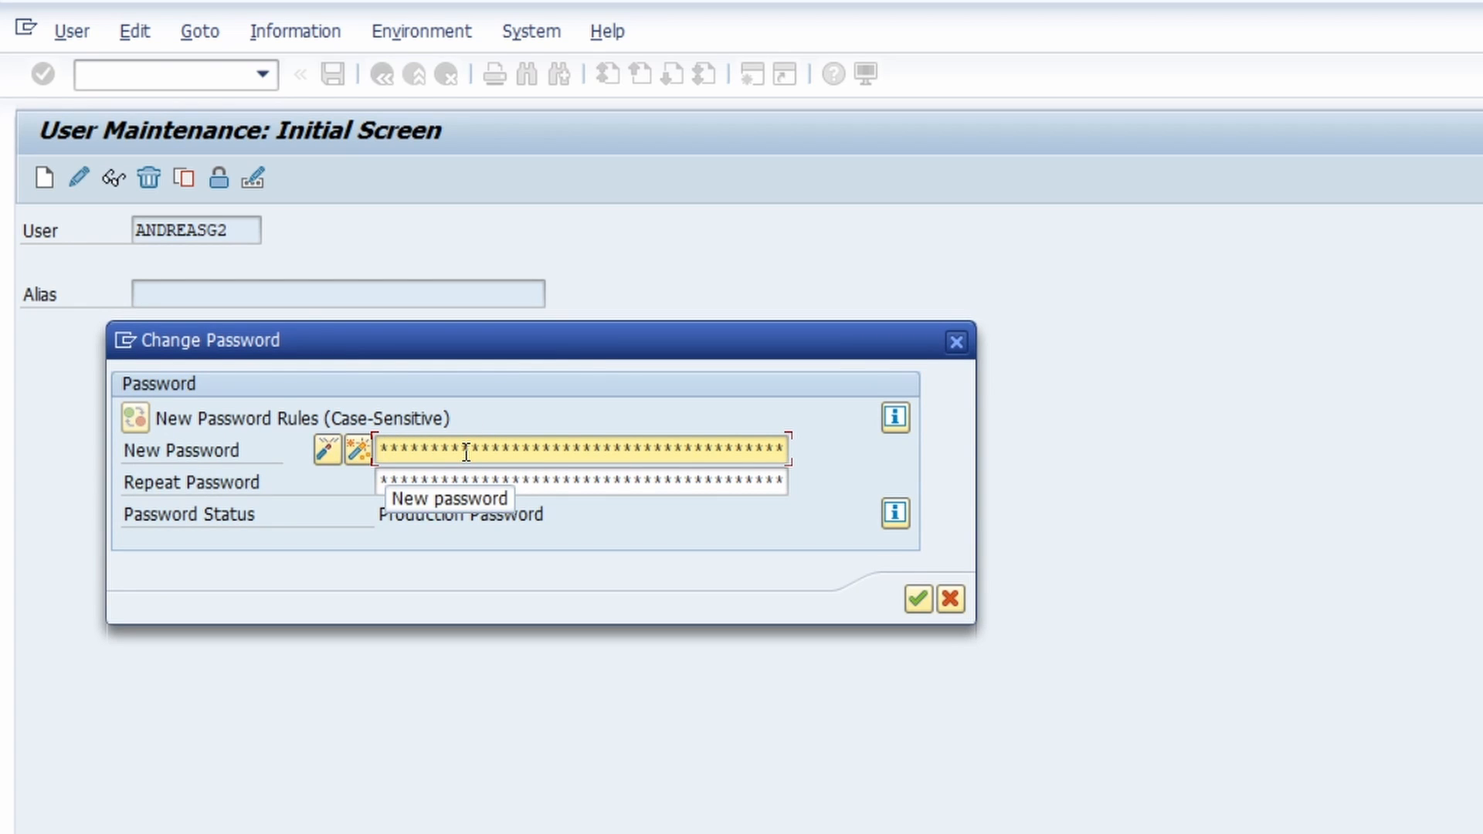
text(*********)
key(Tab)
text(**********)
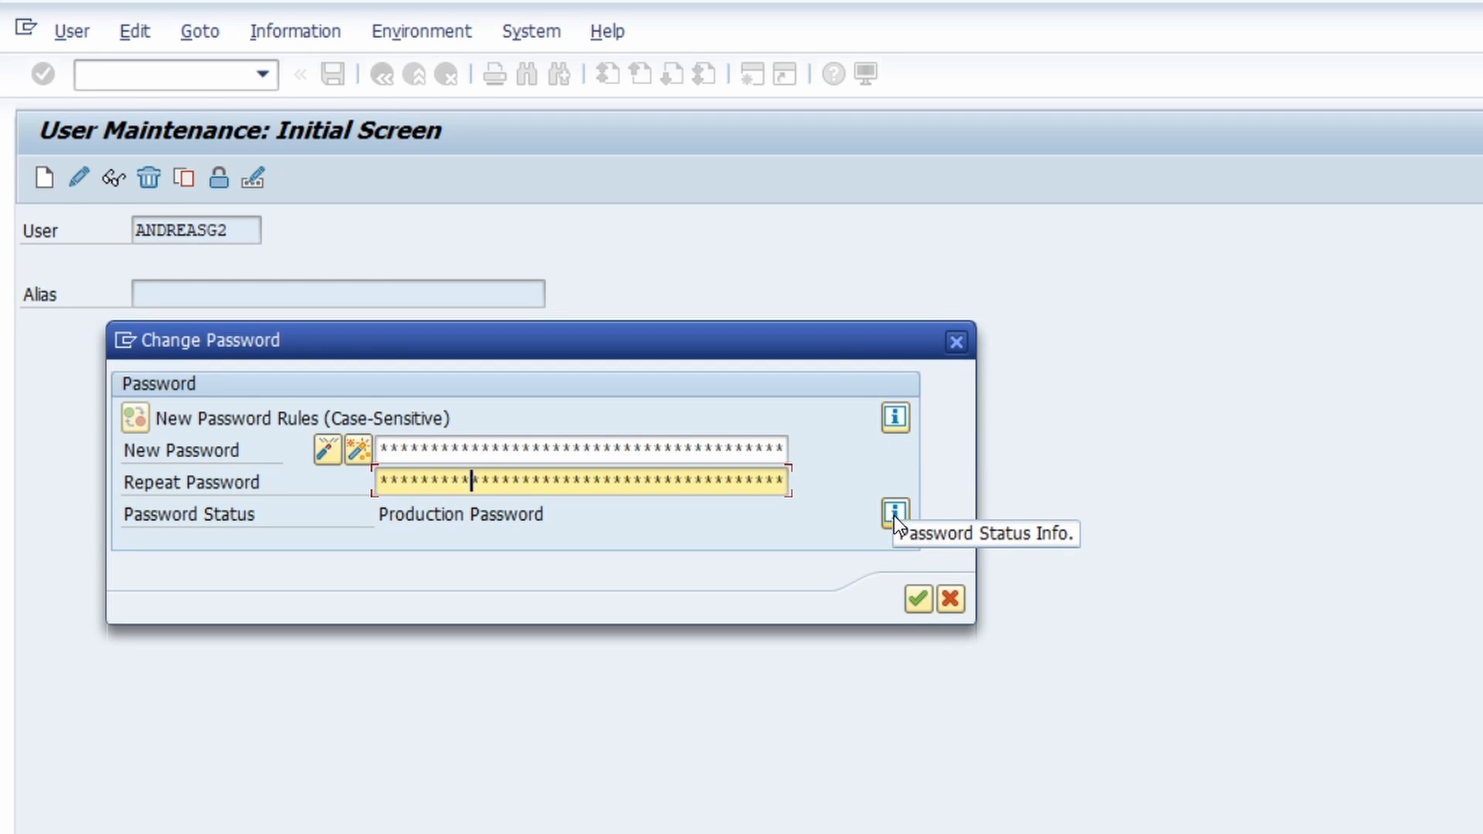
click(917, 600)
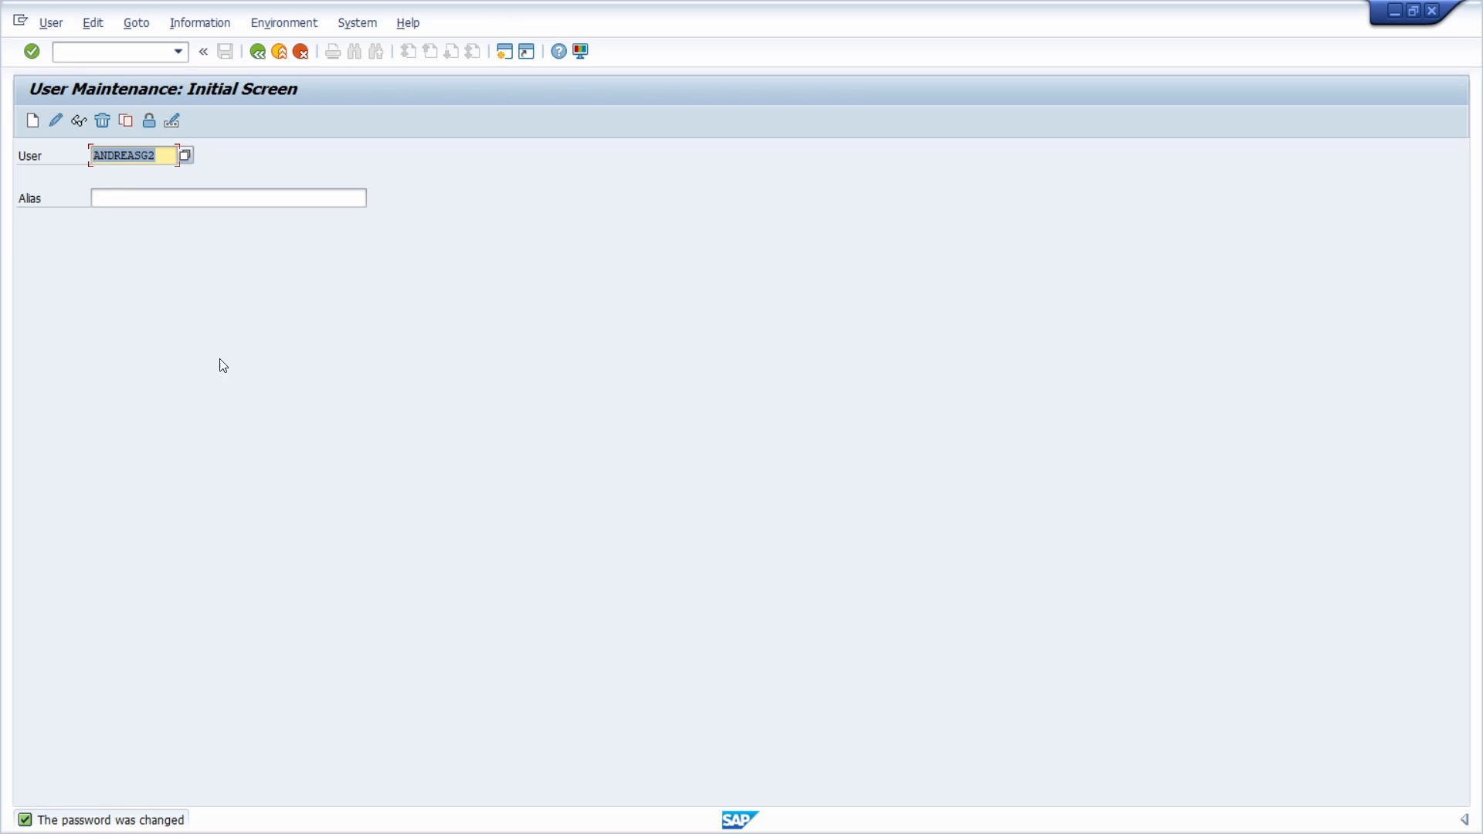
- End the administrator's SAP session with the command /nex
click(109, 50)
text(/nex)
key(Return)
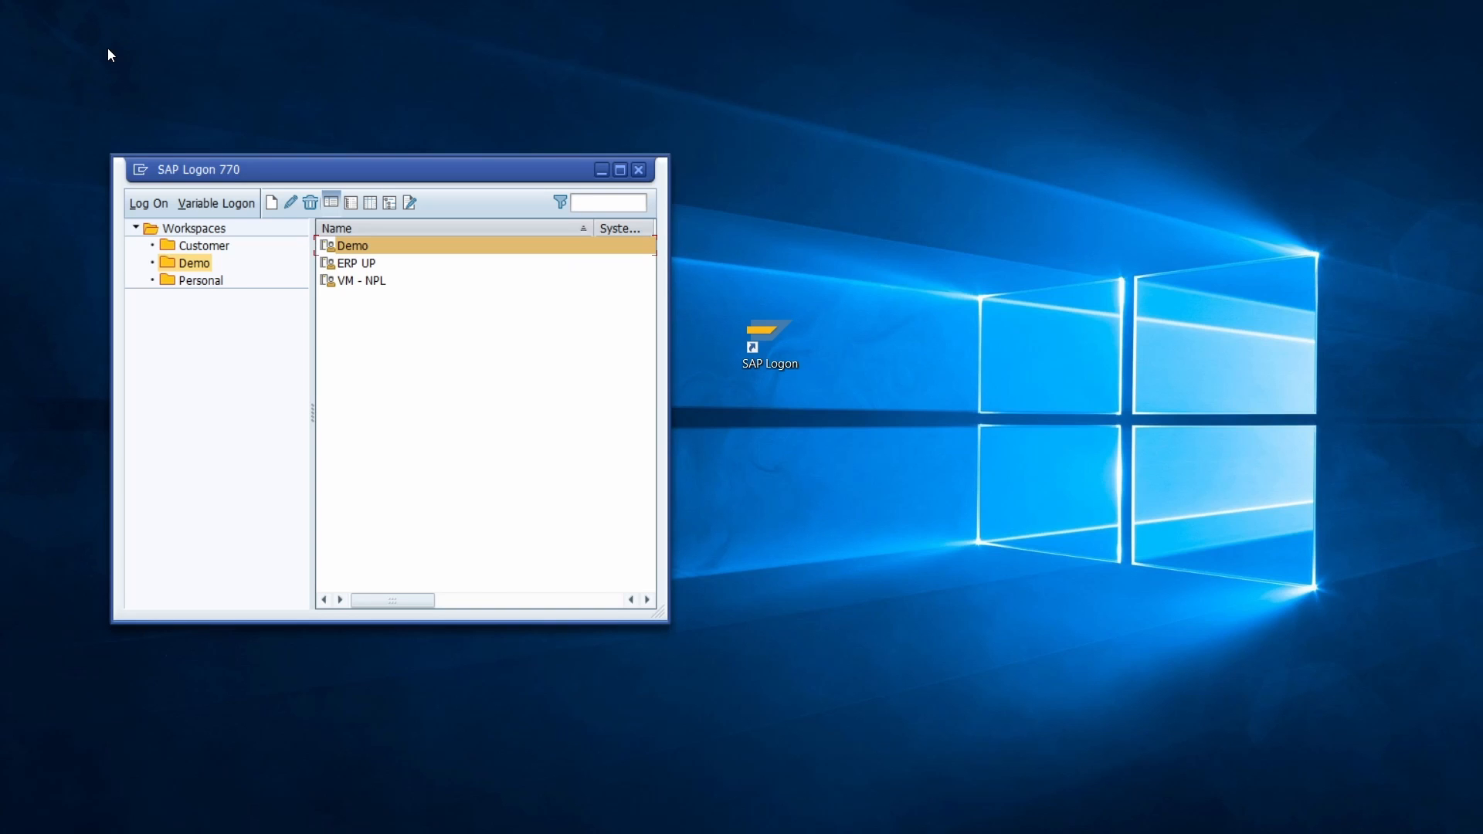
- Reopen the Demo connection and log on with the second account's user ID and its reset password
double_click(348, 245)
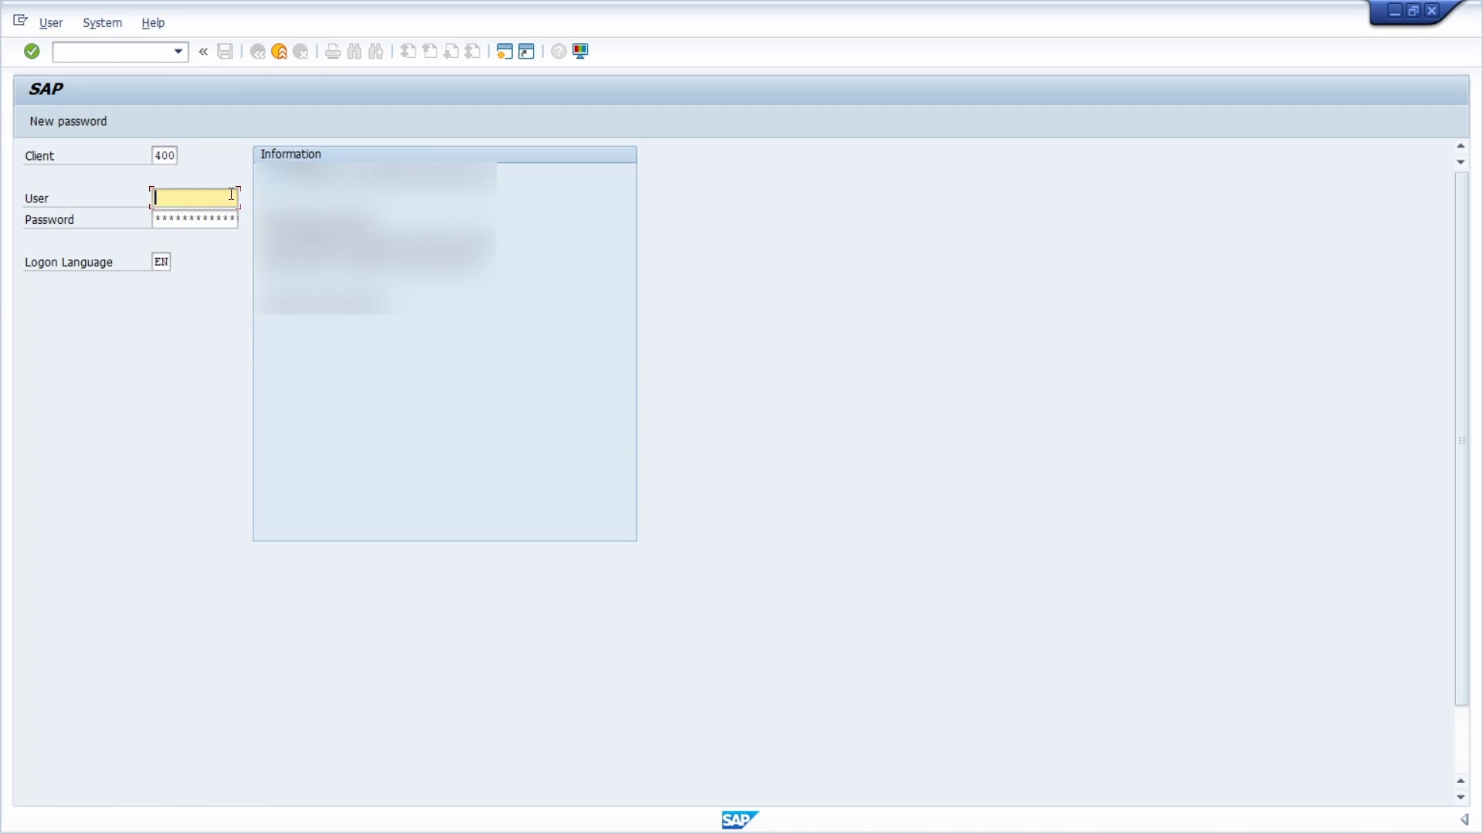
text(andreasg2)
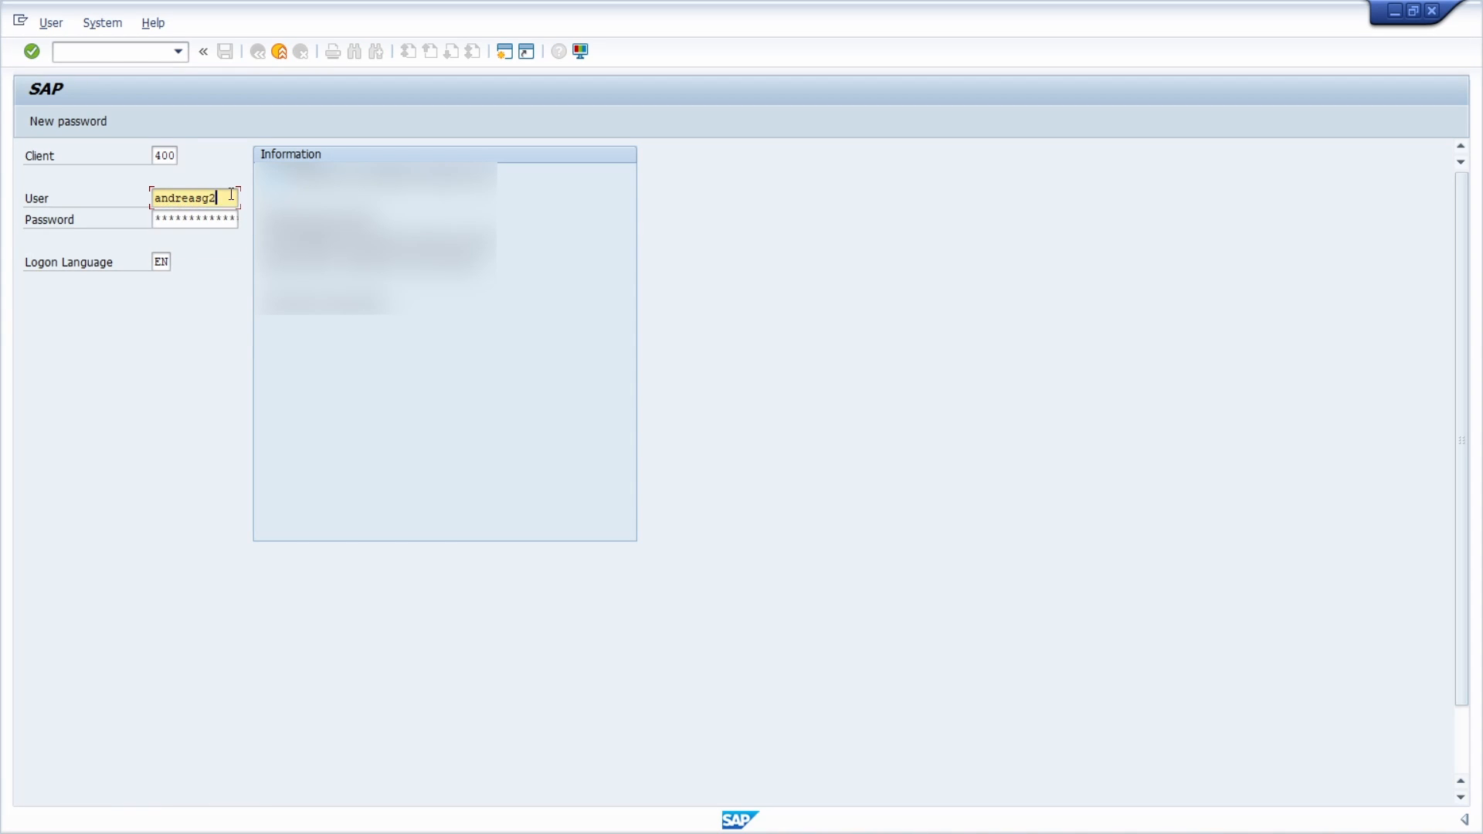
key(Tab)
text(*********)
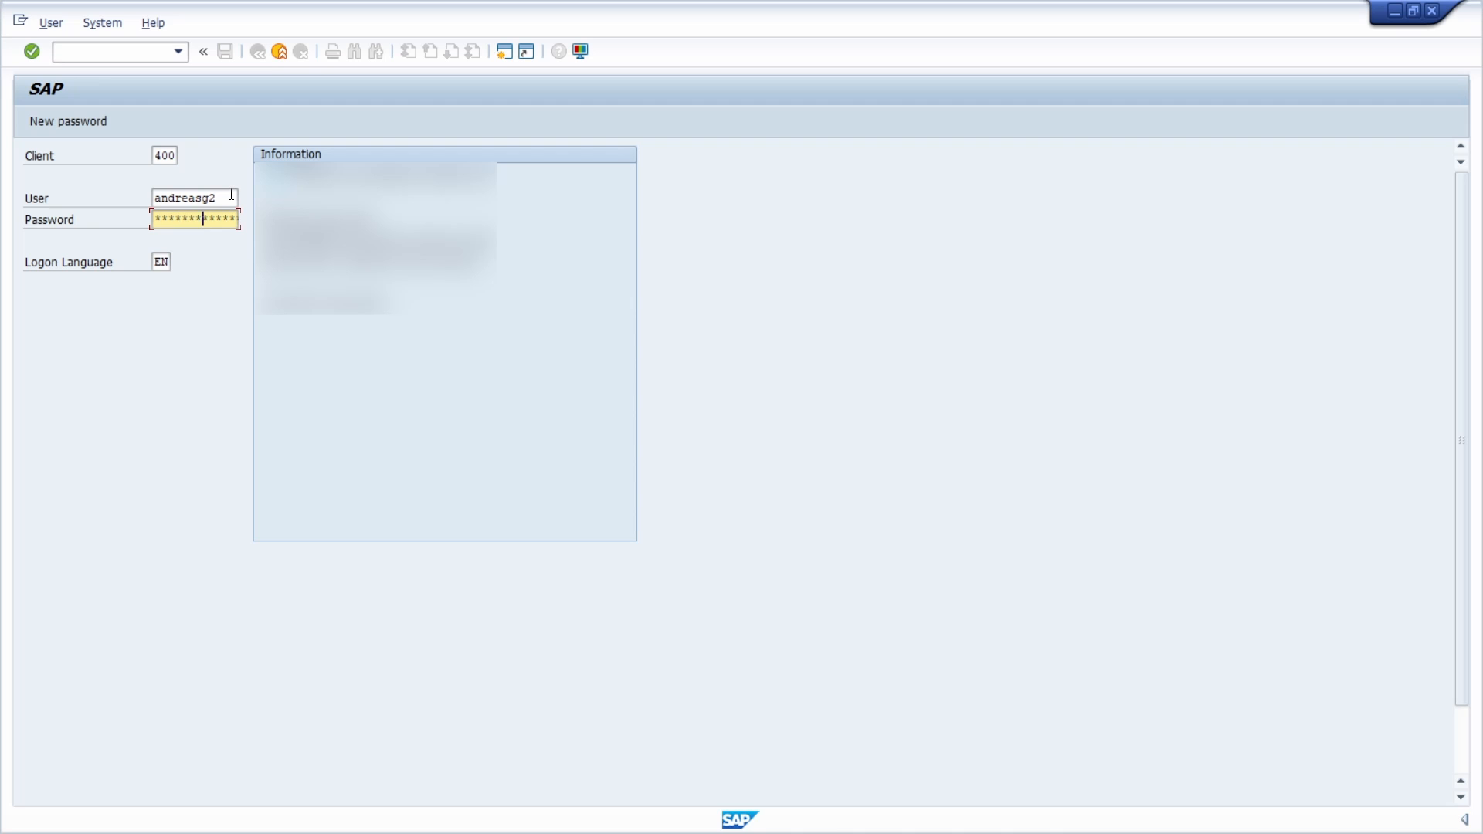
key(Return)
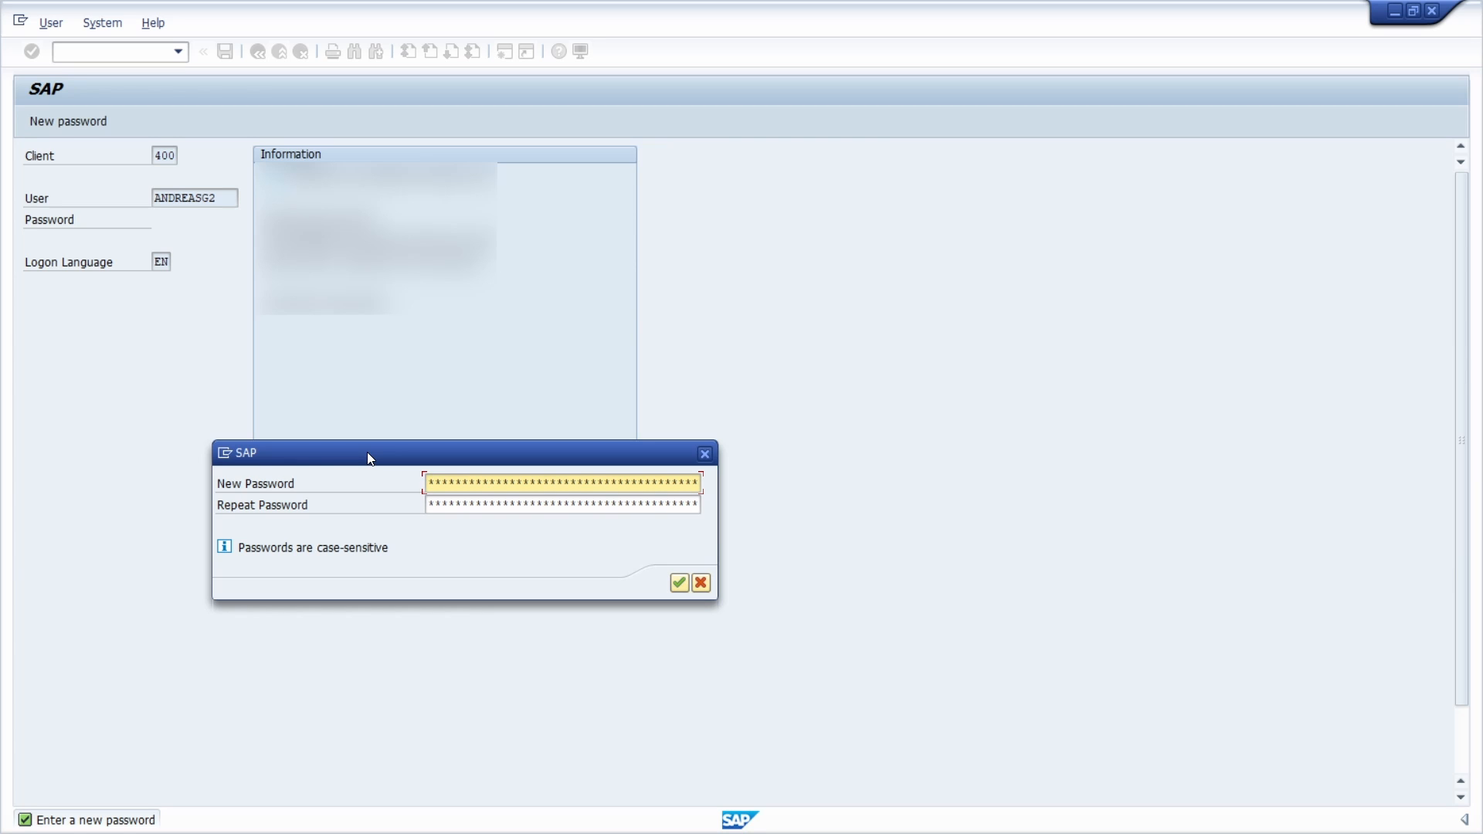
- Enter a new personal password for the account, repeat it and confirm to complete the logon
text(*********)
key(Tab)
text(*********)
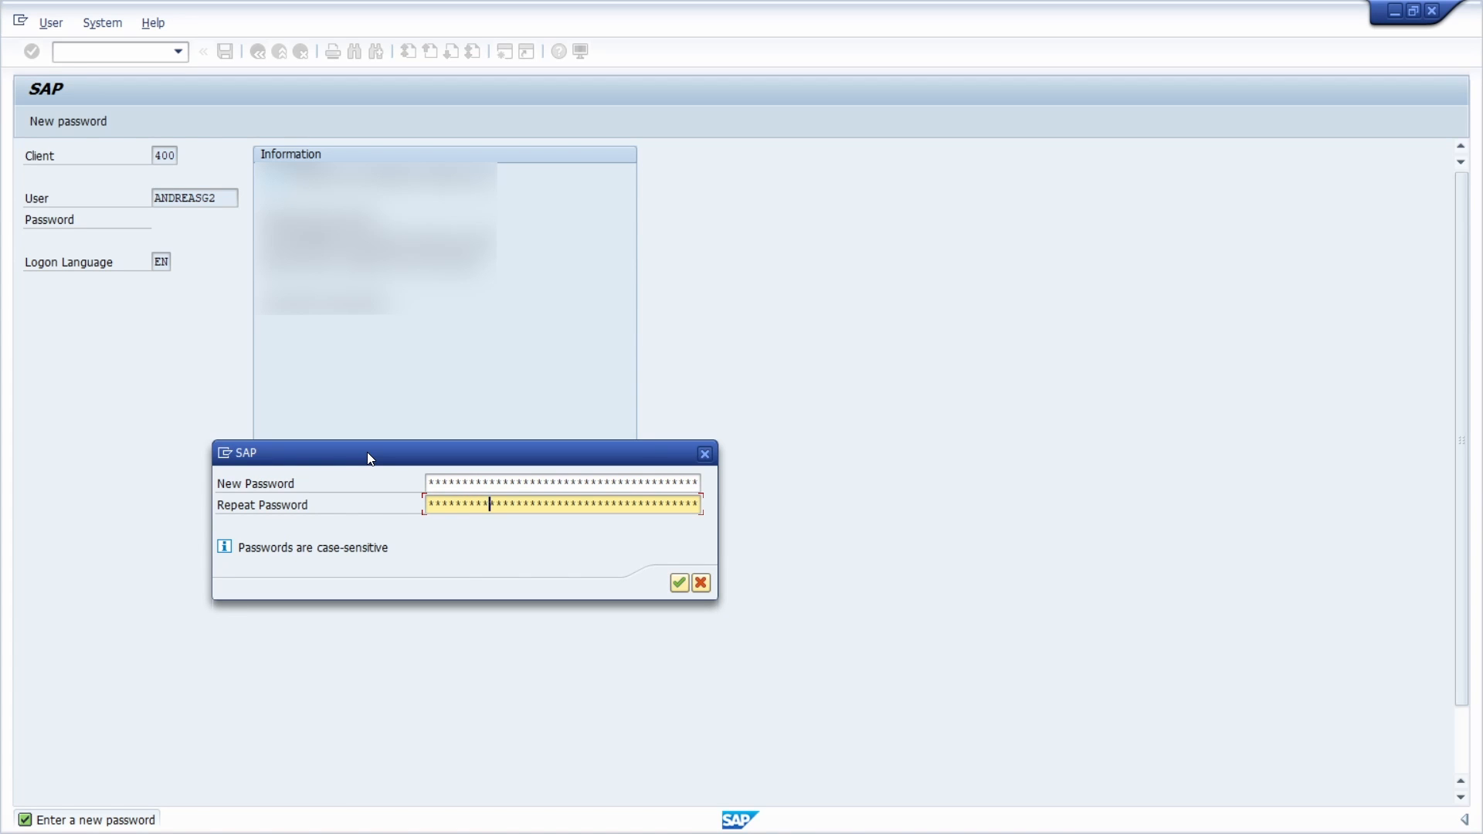
key(Return)
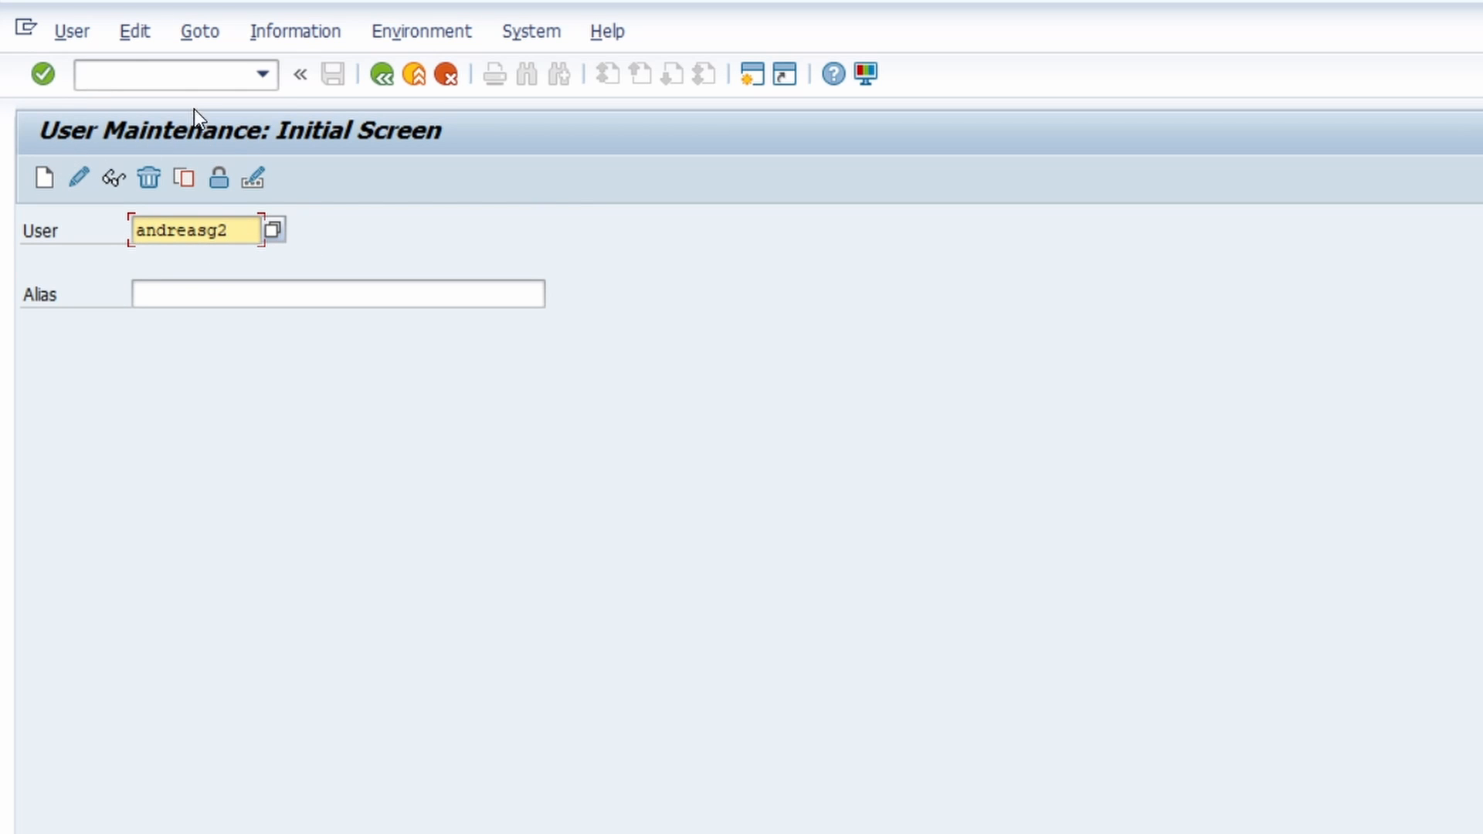
- Open the second user account for editing in user maintenance (SU01) and display its logon data
click(189, 85)
text(SU01)
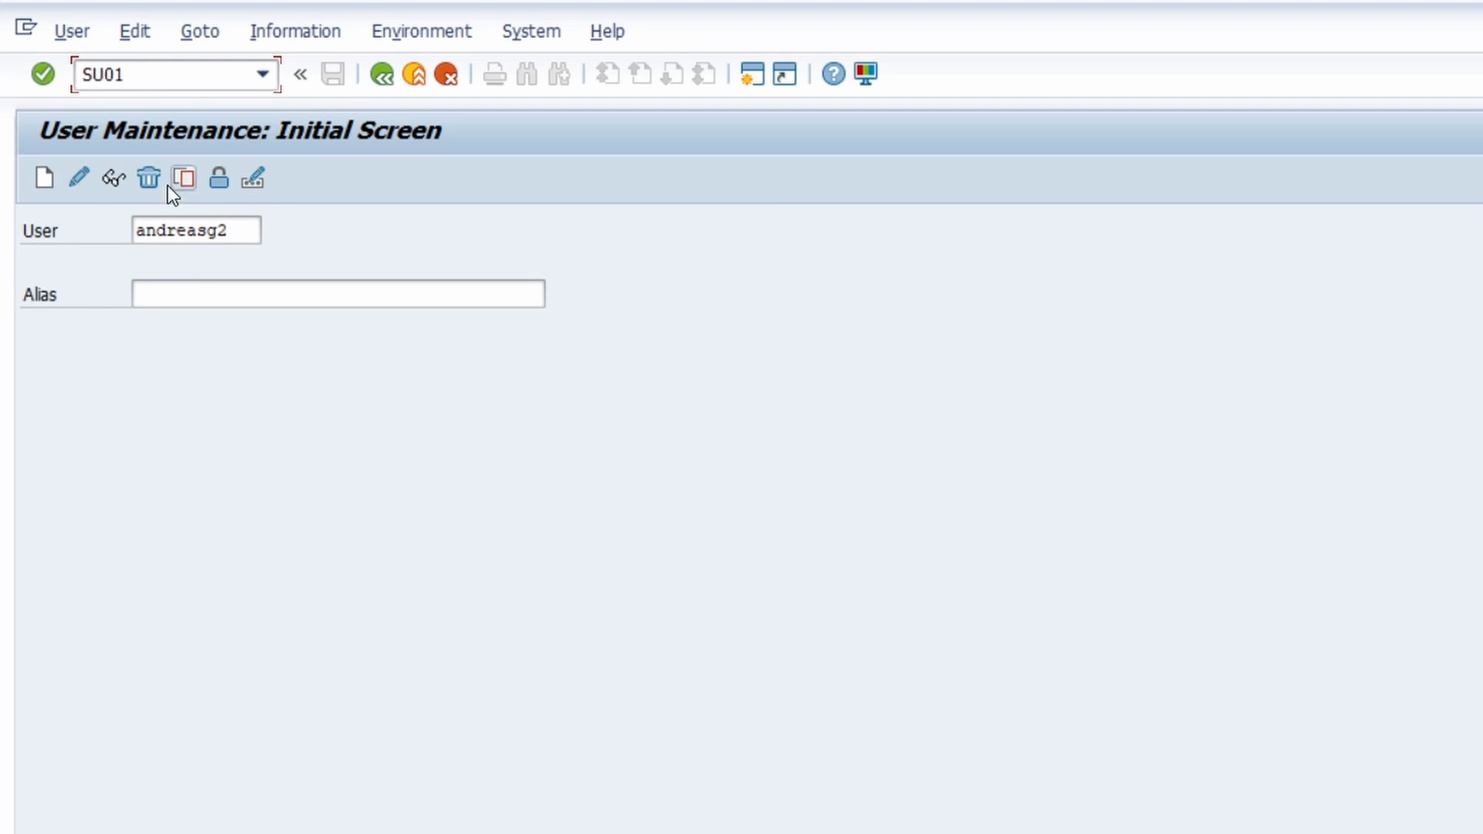
click(77, 179)
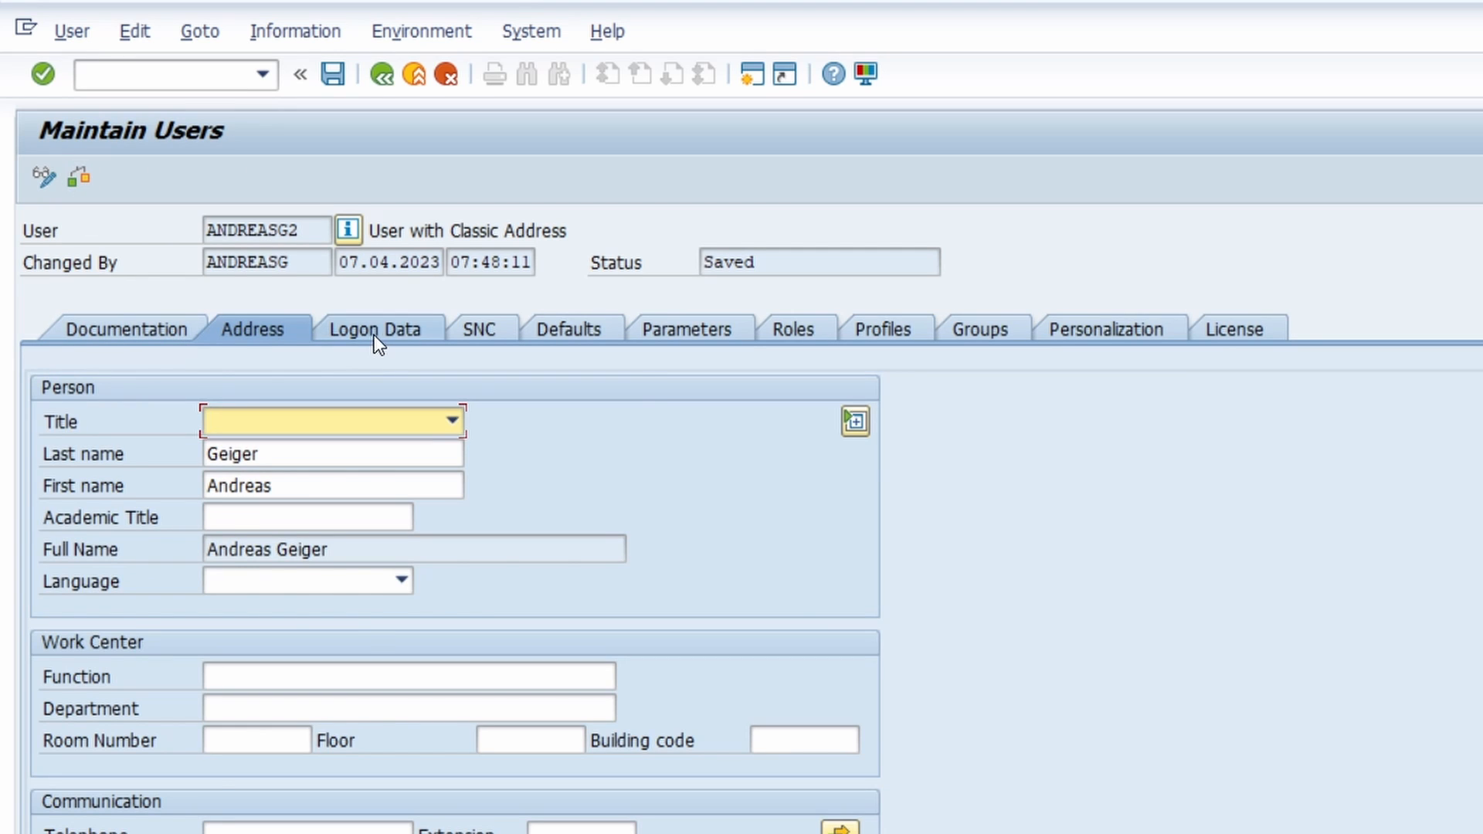
click(373, 333)
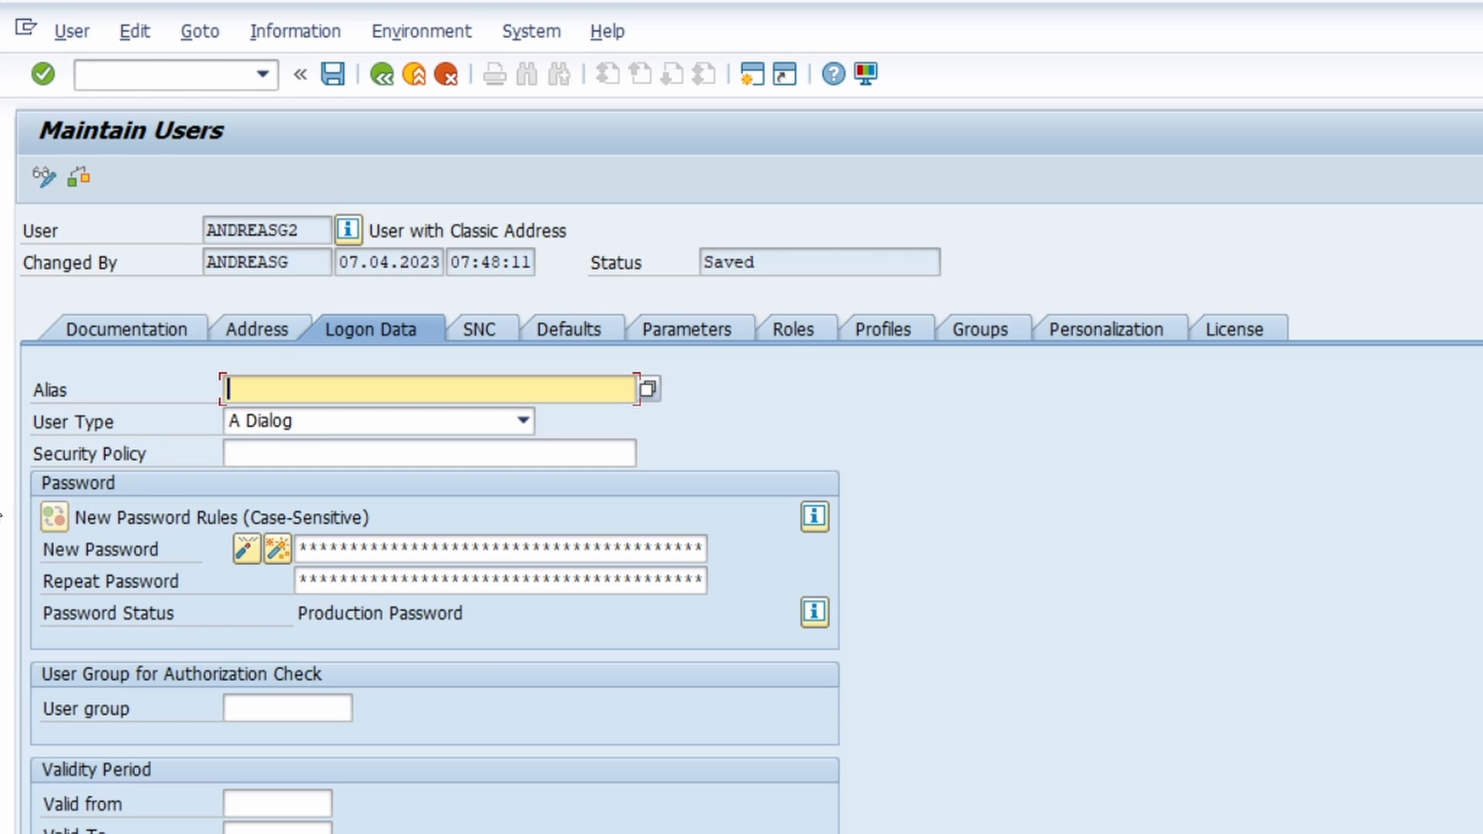
- Examine the New Password and Repeat Password fields, and return to SAP Easy Access without entering a password
click(430, 550)
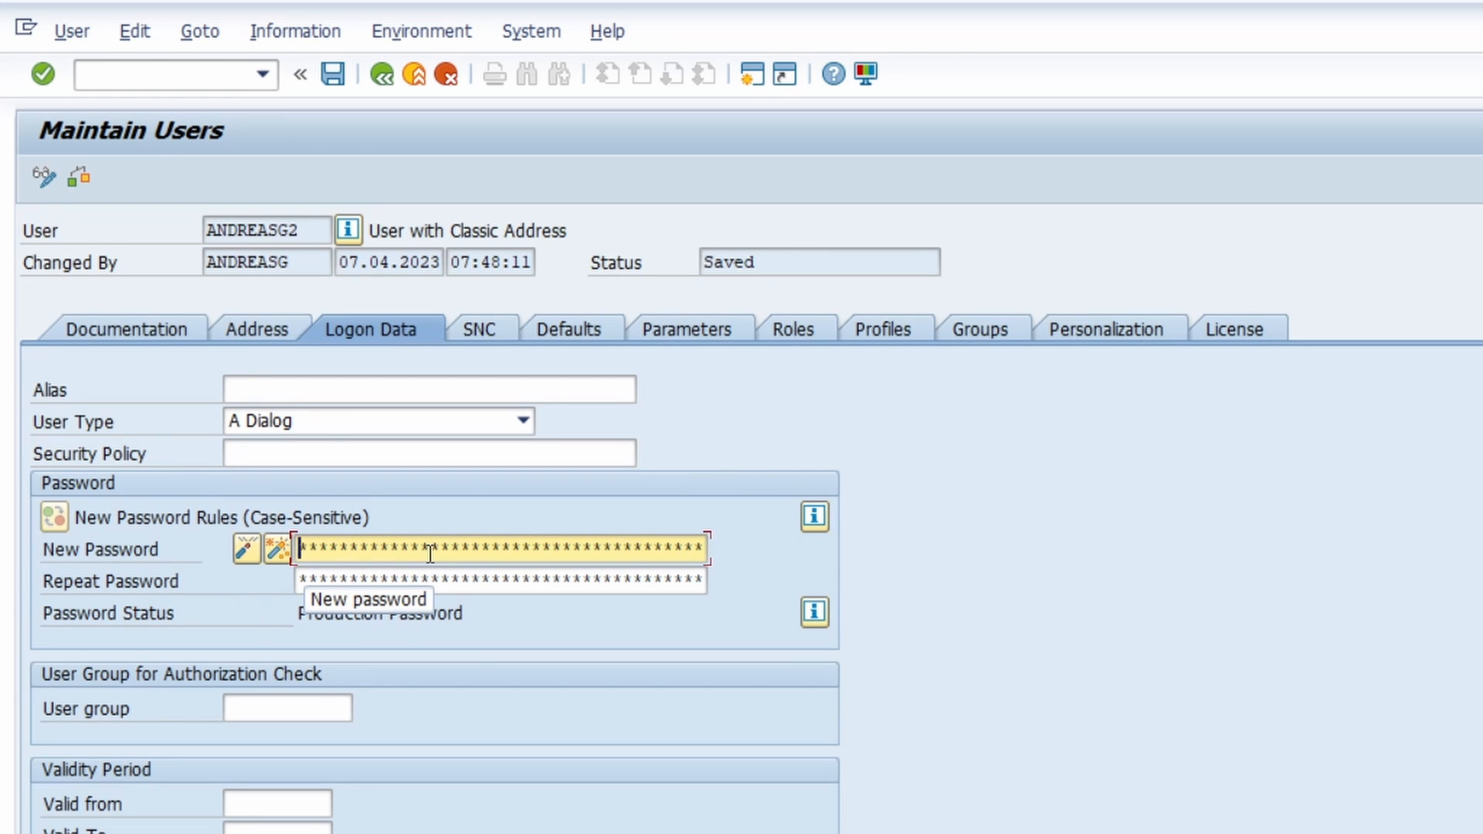
click(462, 586)
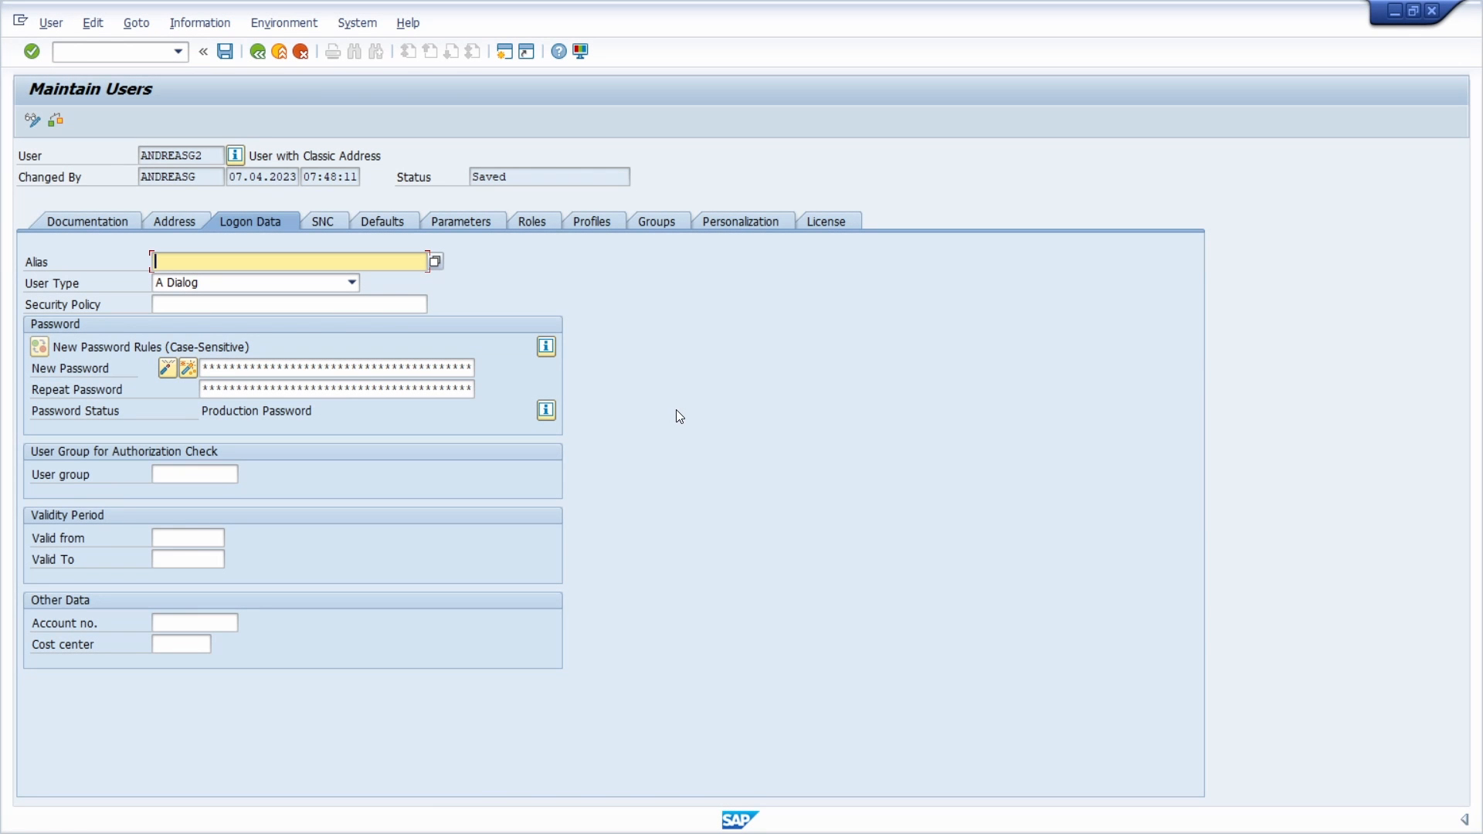
key(F3)
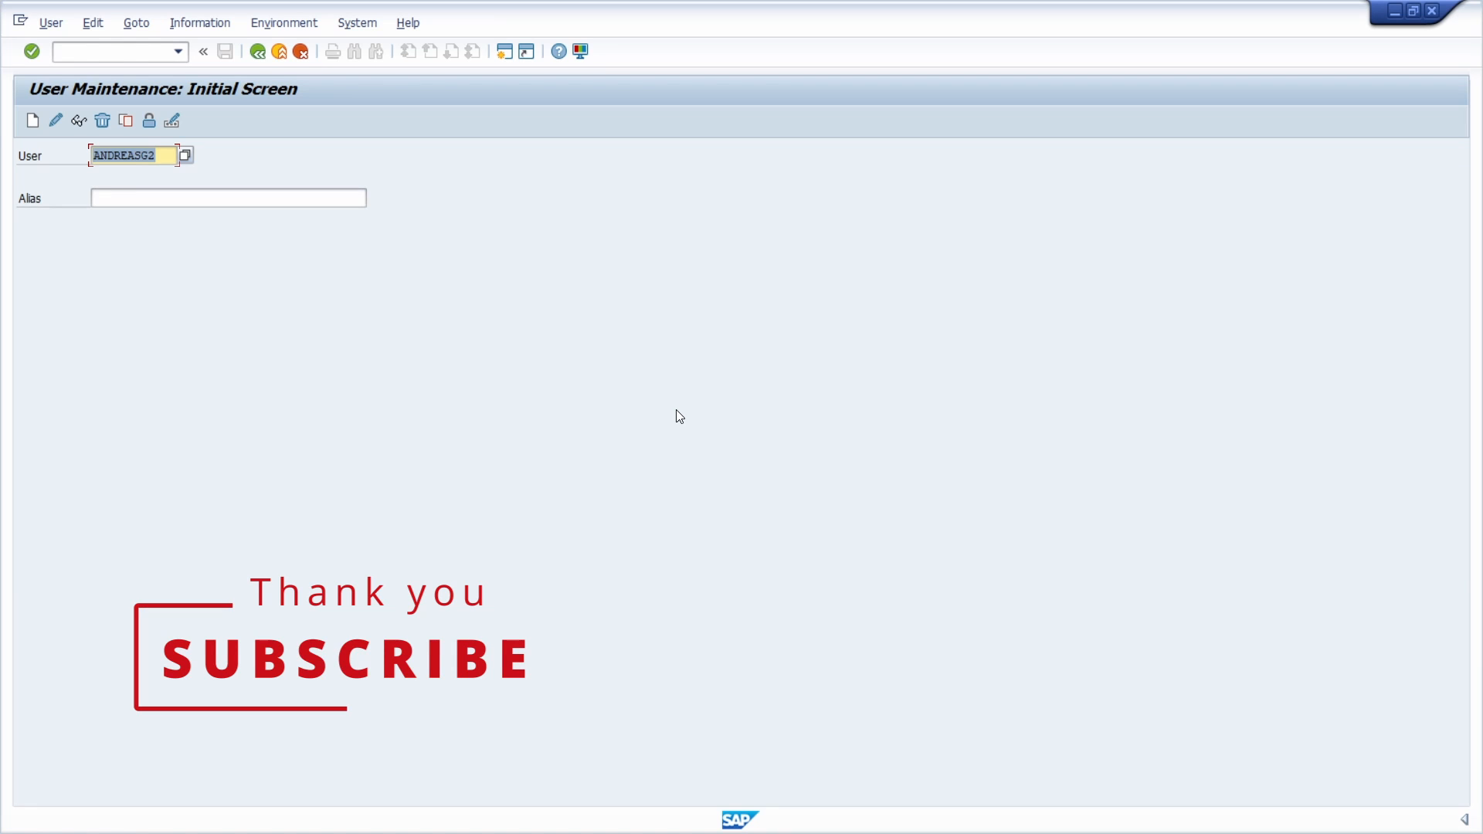
key(F3)
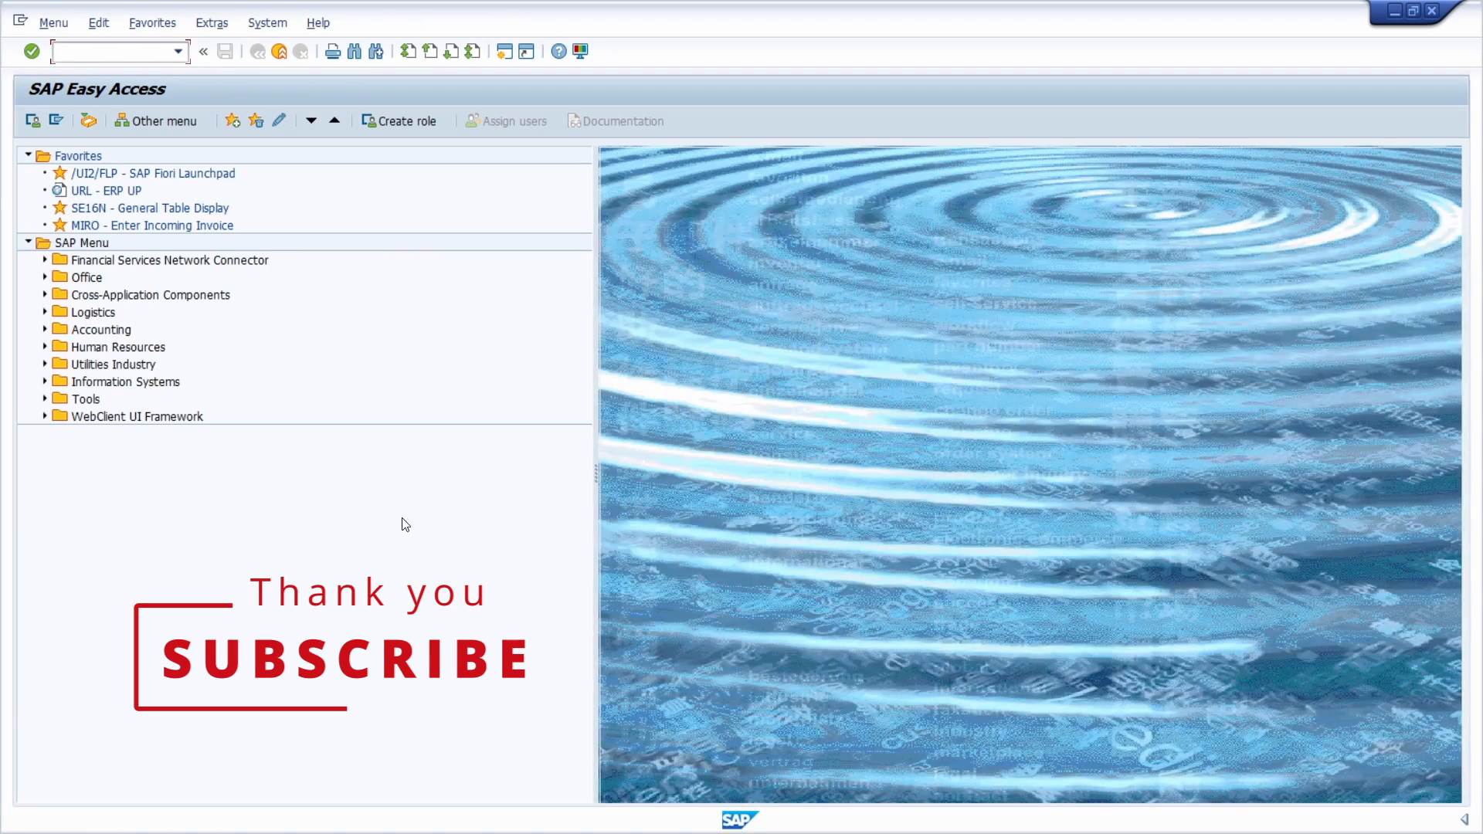